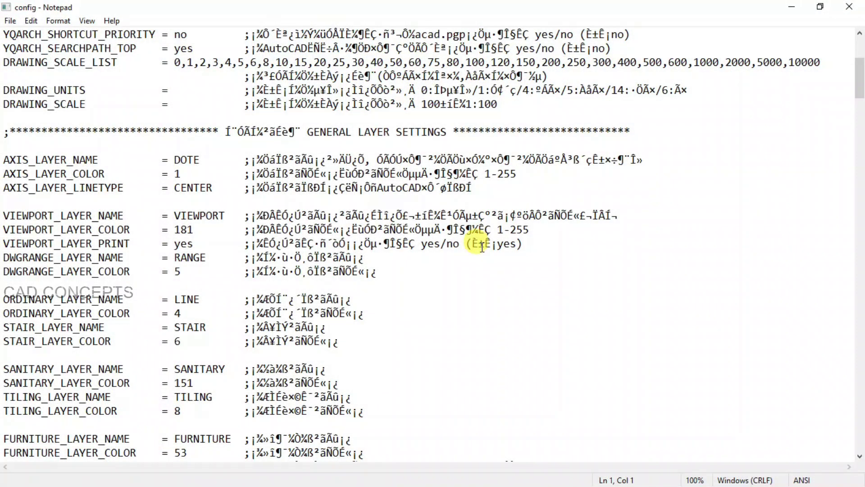
# - Examine the config file's general layer, wall, column, window/door and dimension settings
pyautogui.scroll(-5, 479, 247)
pyautogui.scroll(-5, 482, 250)
pyautogui.scroll(-14, 482, 250)
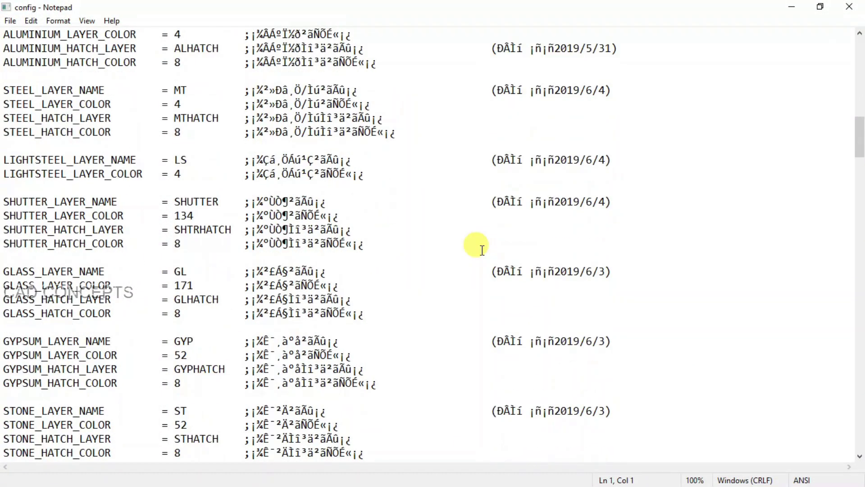
pyautogui.scroll(-11, 482, 250)
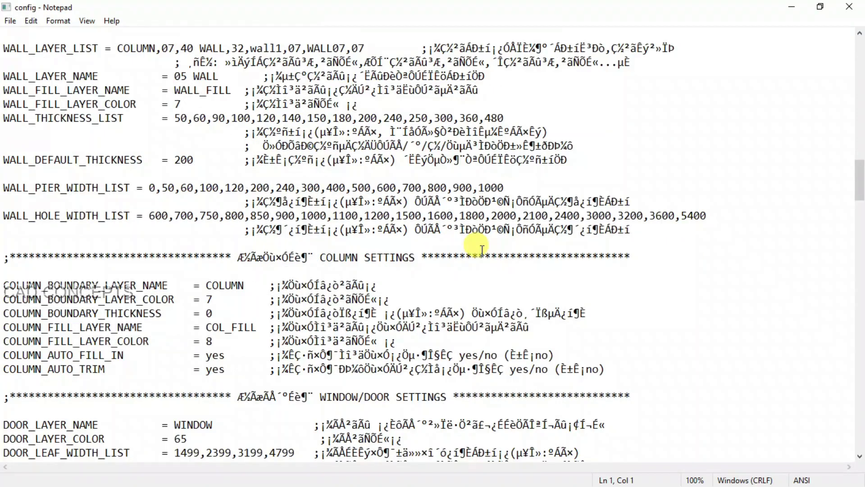
pyautogui.scroll(-6, 481, 250)
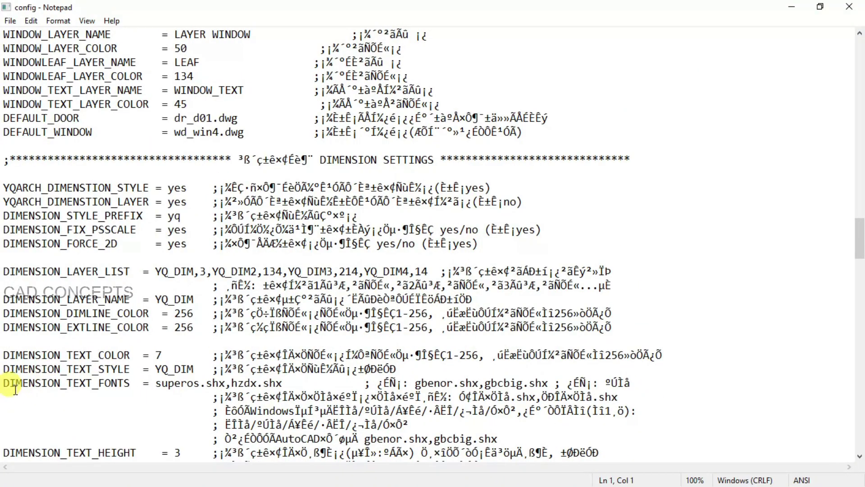
pyautogui.scroll(-1, 16, 369)
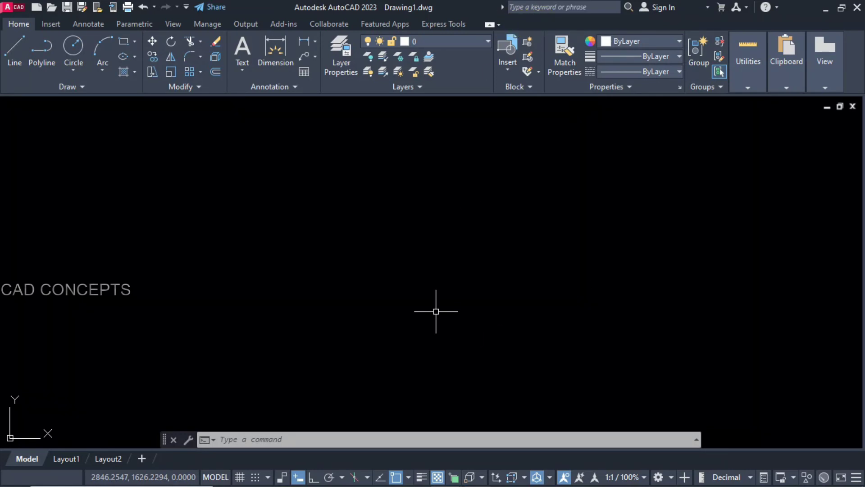
# - Switch to AutoCAD and load the YQArch menu with the YQMENU command
pyautogui.write('yqmen')
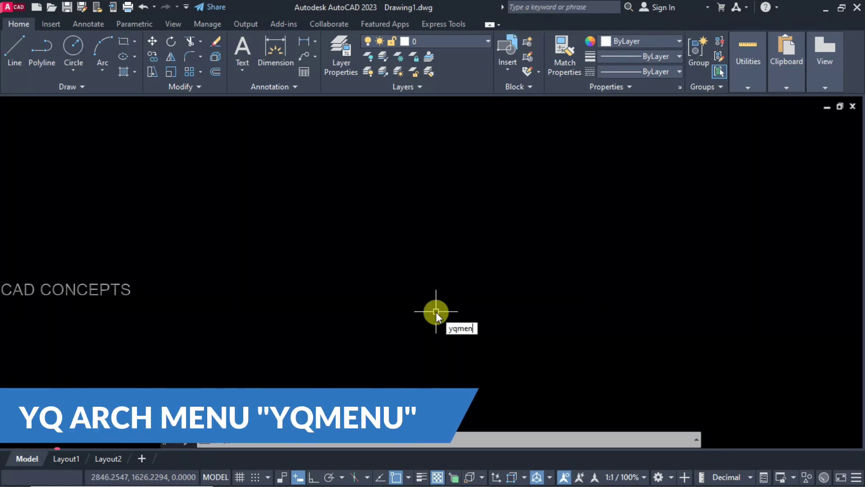
pyautogui.write('u')
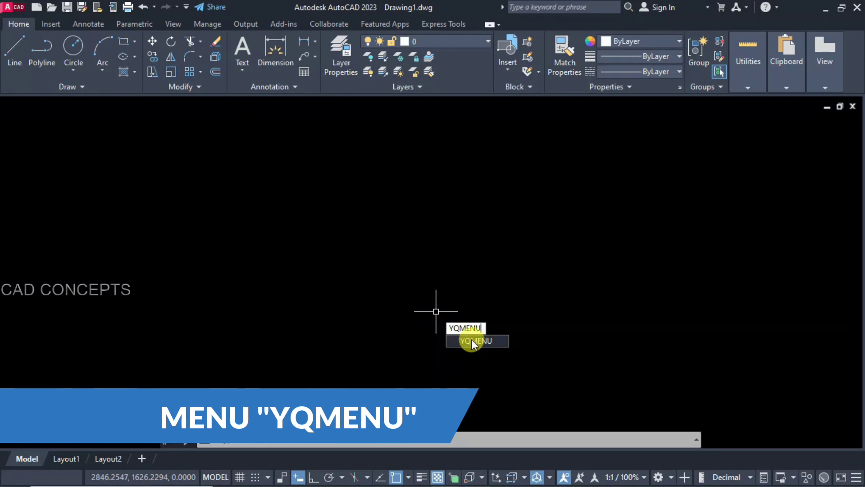
pyautogui.click(472, 340)
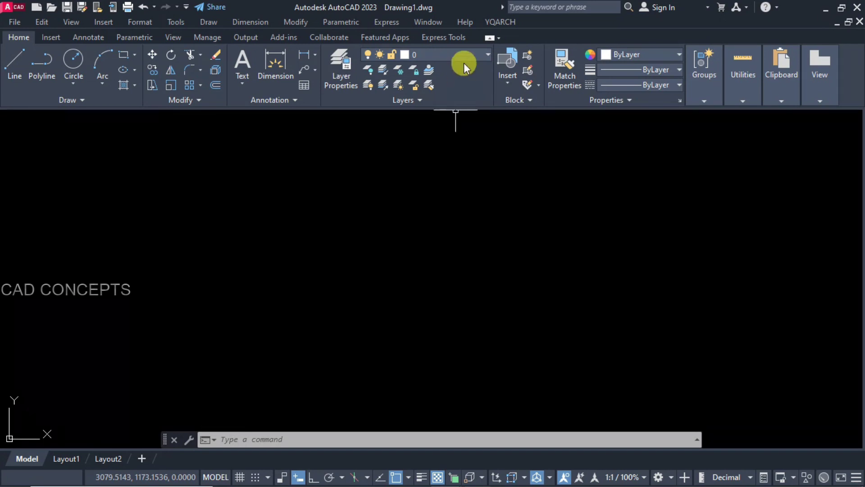
pyautogui.click(500, 25)
pyautogui.click(499, 24)
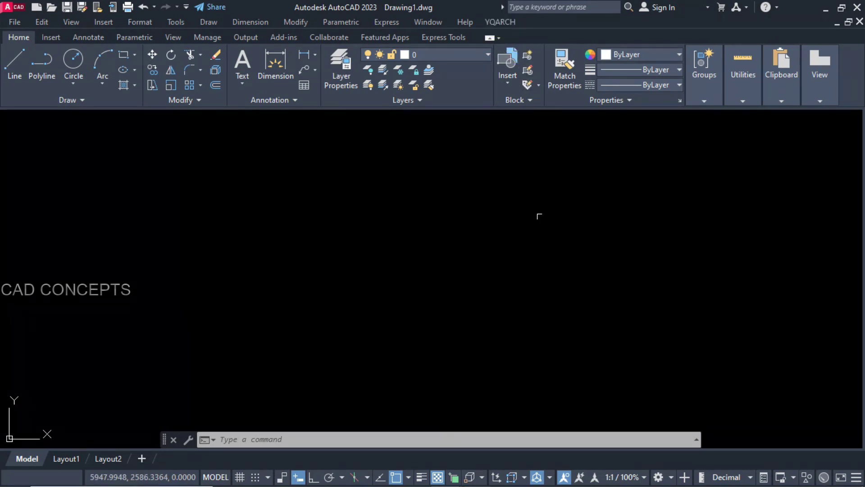
pyautogui.click(501, 22)
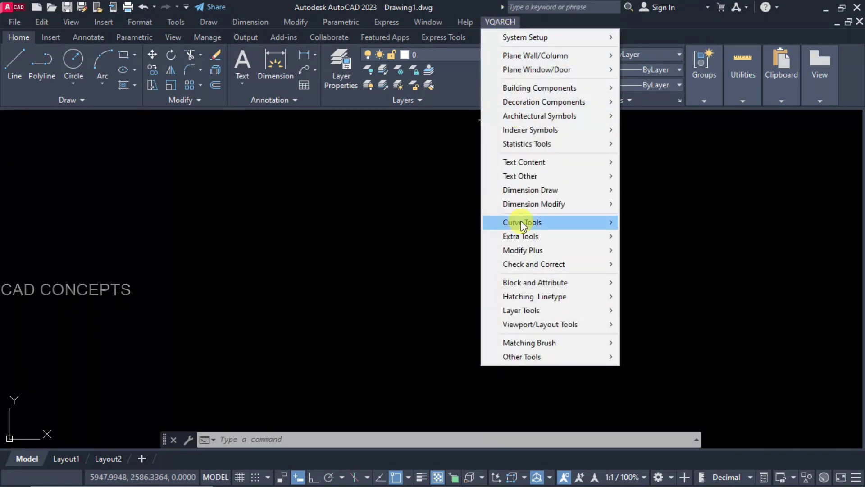
pyautogui.click(501, 23)
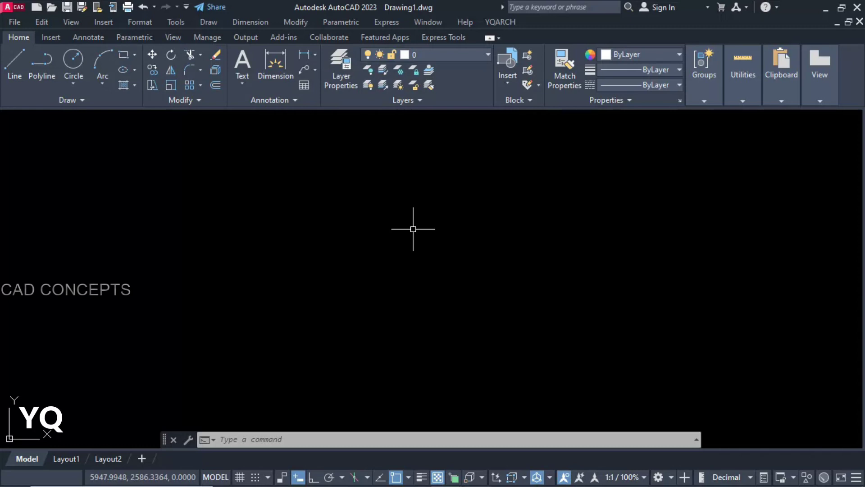
# - Set the YQArch command and menu language to English with the YQLANG command
pyautogui.write('YQL')
pyautogui.press('Return')
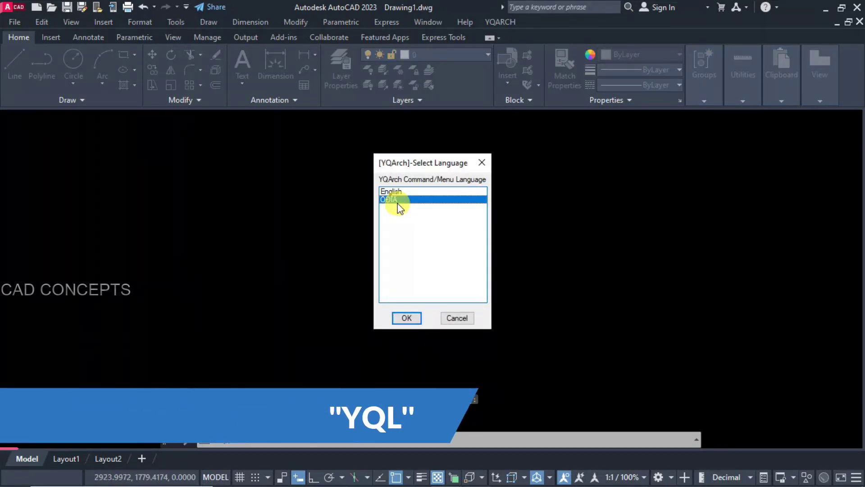
pyautogui.click(400, 199)
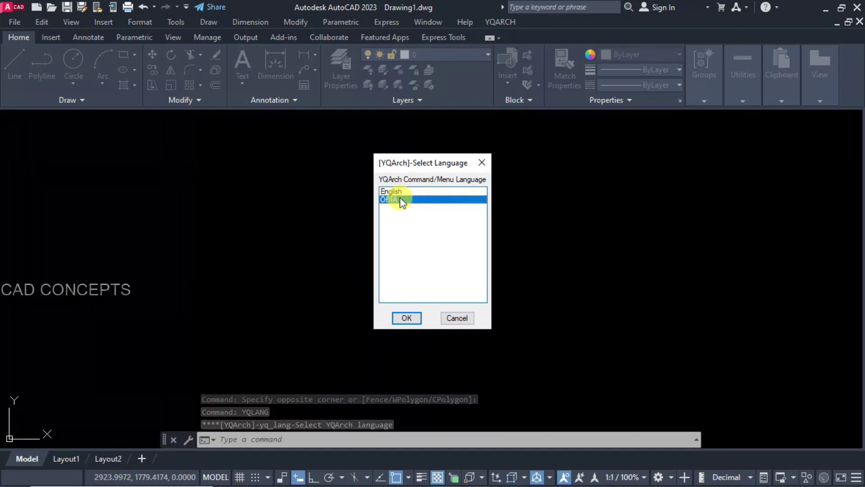
pyautogui.click(402, 192)
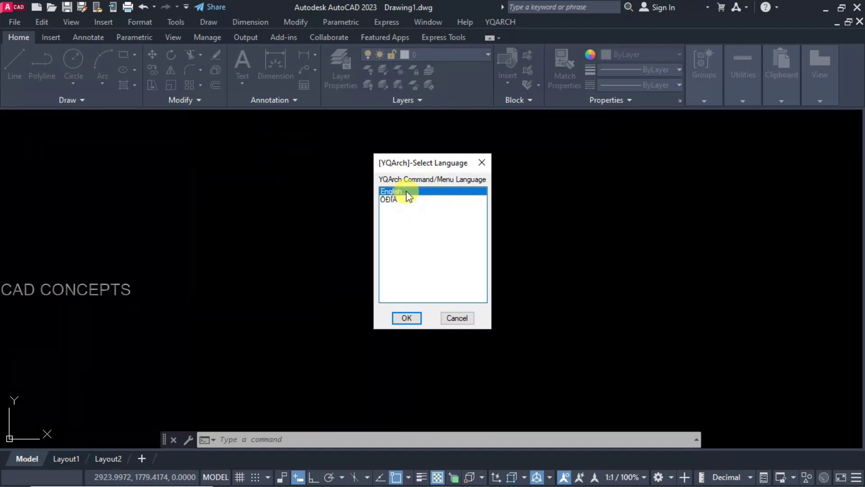
pyautogui.click(400, 200)
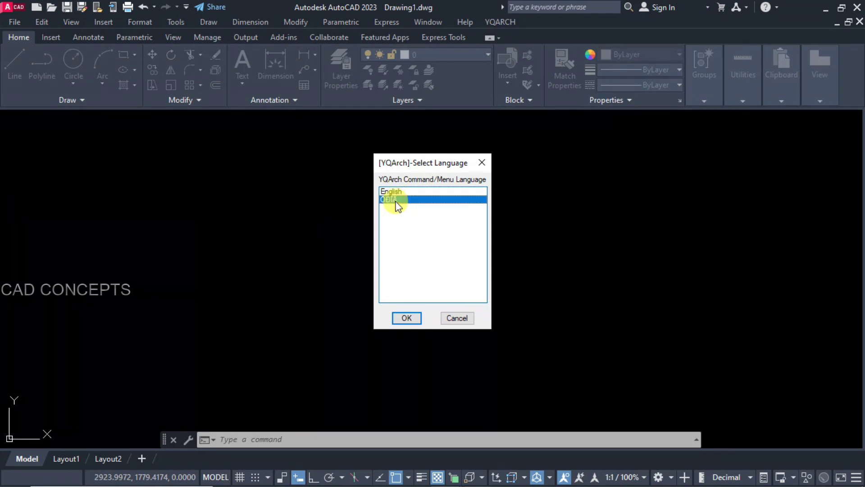
pyautogui.click(396, 191)
pyautogui.click(407, 318)
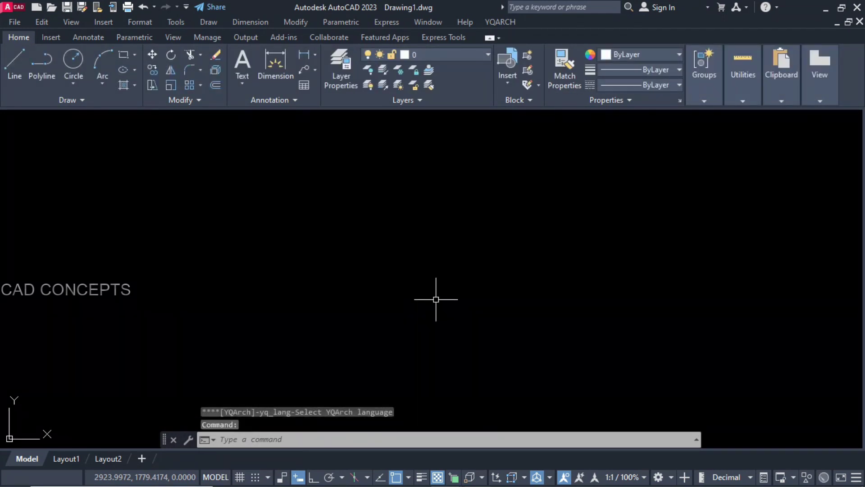
# - Set the YQArch drawing units to cm with the YQUNITS command
pyautogui.write('YQ')
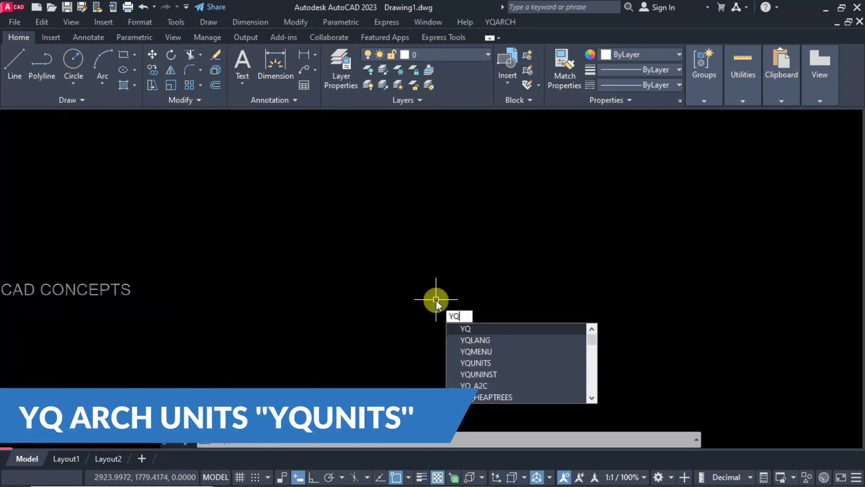
pyautogui.write('UNITS')
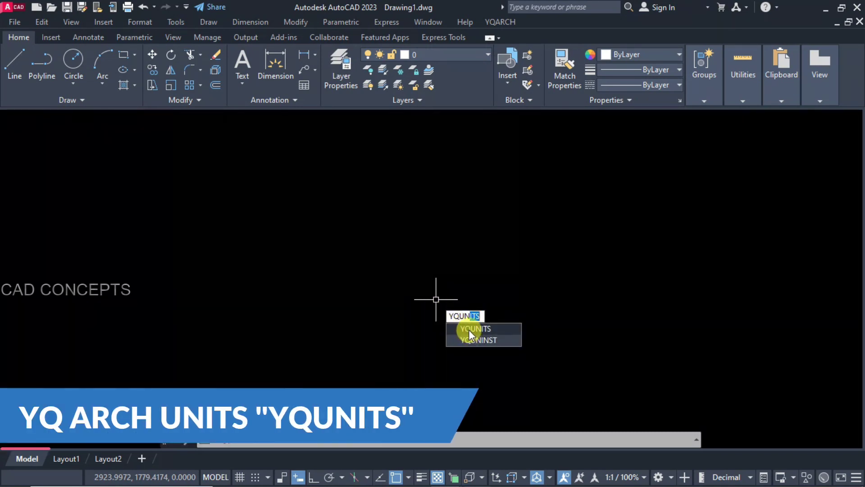
pyautogui.click(470, 331)
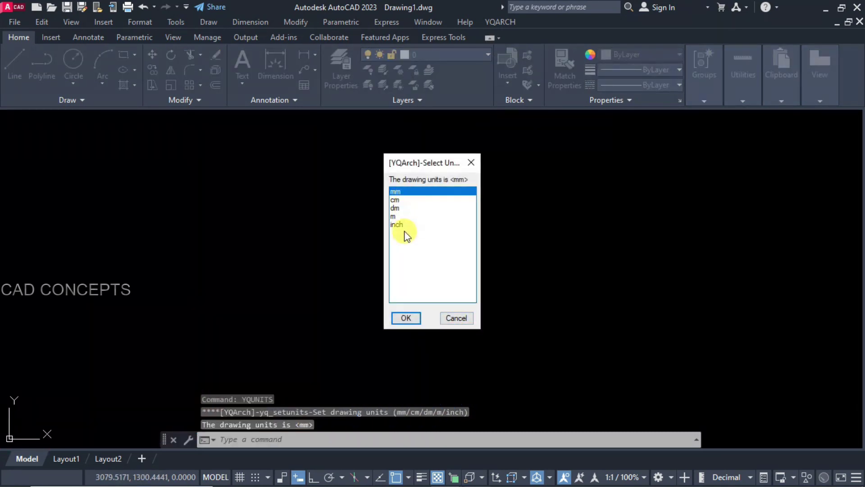
pyautogui.click(403, 217)
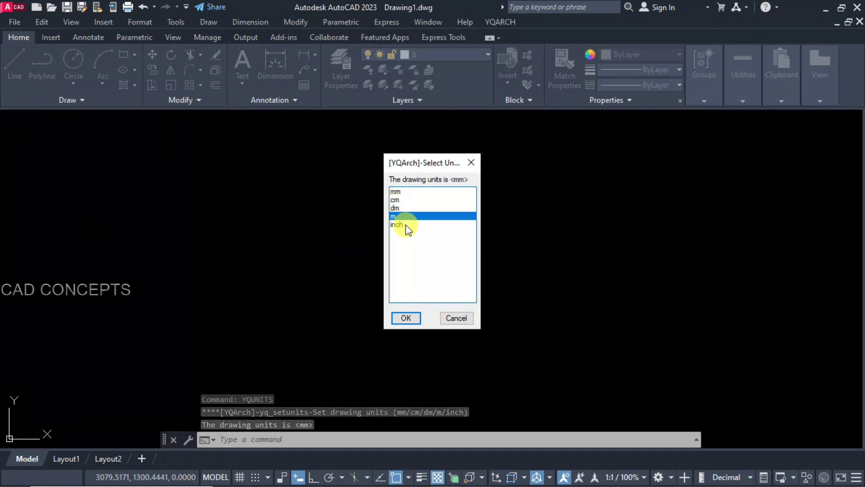
pyautogui.click(396, 192)
pyautogui.click(422, 200)
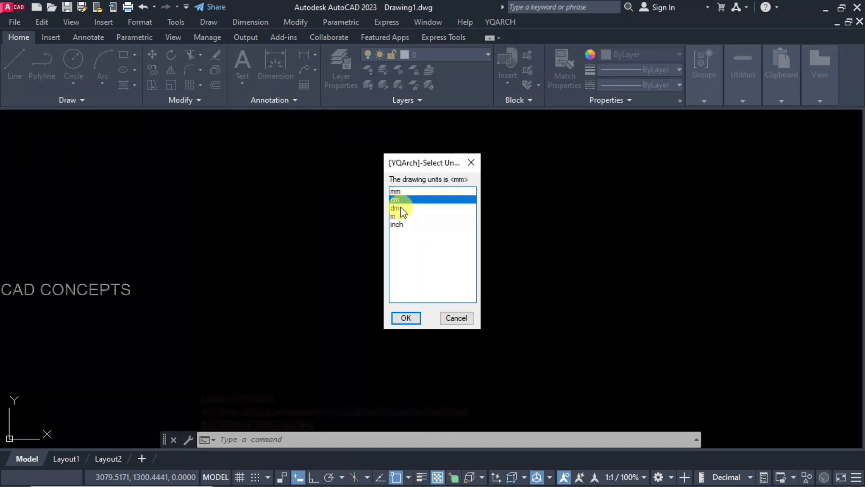
pyautogui.click(424, 208)
pyautogui.click(399, 200)
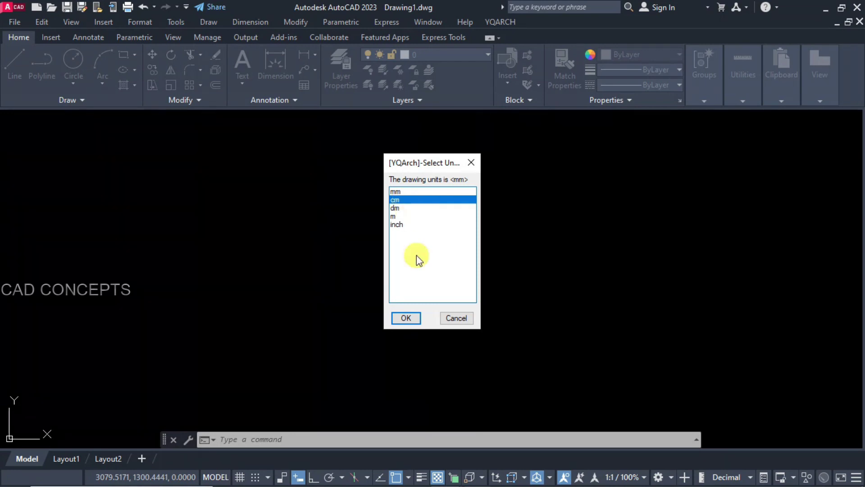
pyautogui.click(406, 318)
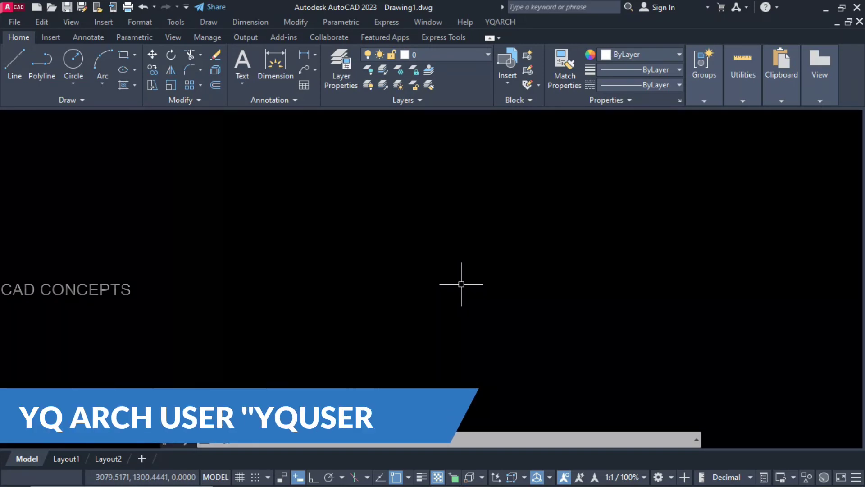
# - Choose user1 as the current YQArch user with the YQUSER command
pyautogui.write('YQu')
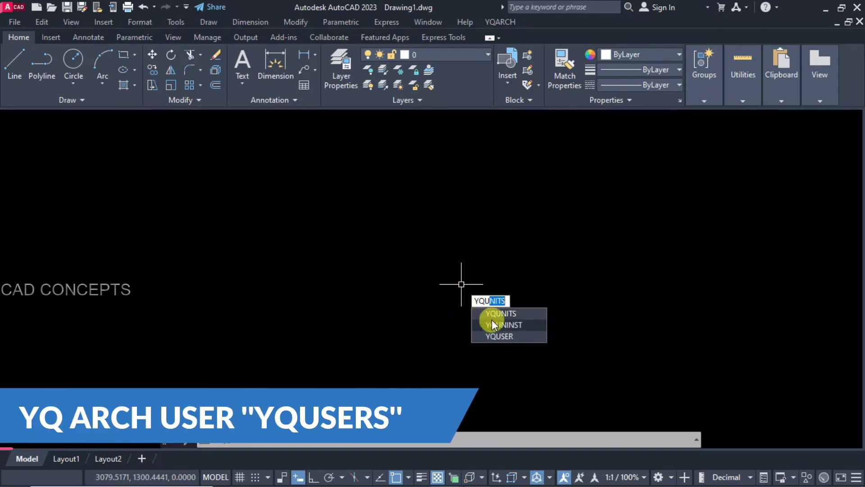
pyautogui.write('ser')
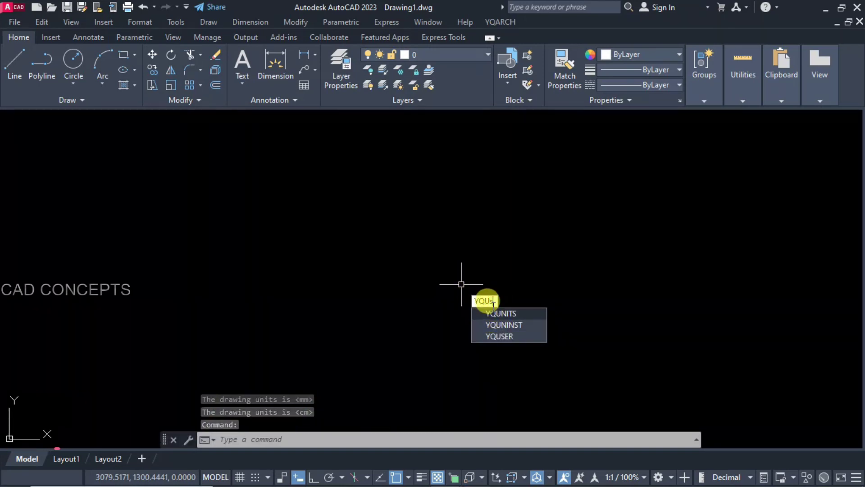
pyautogui.press('Return')
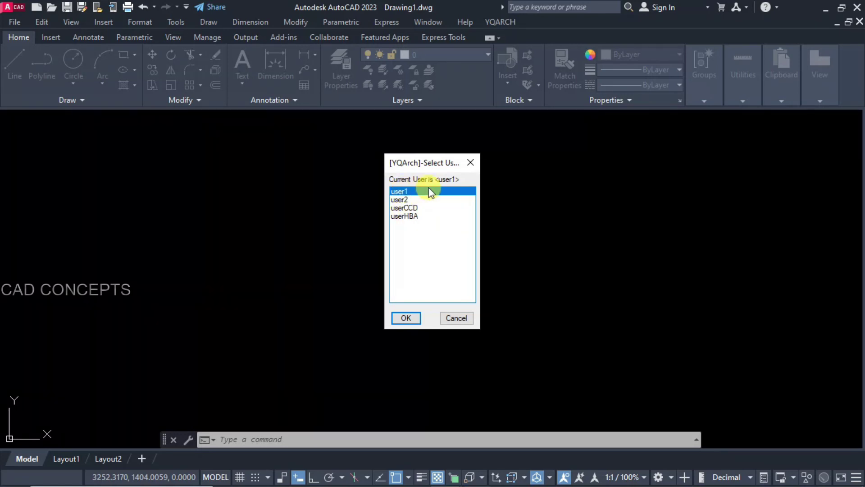
pyautogui.click(401, 200)
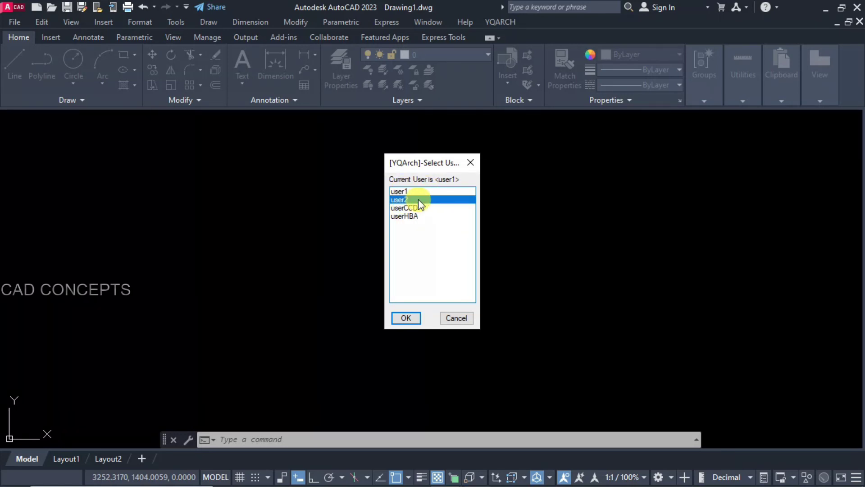
pyautogui.click(399, 191)
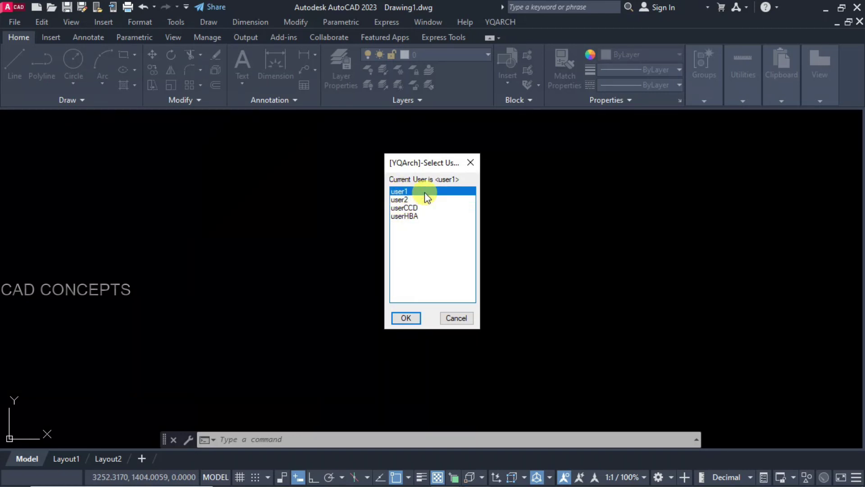
pyautogui.click(409, 316)
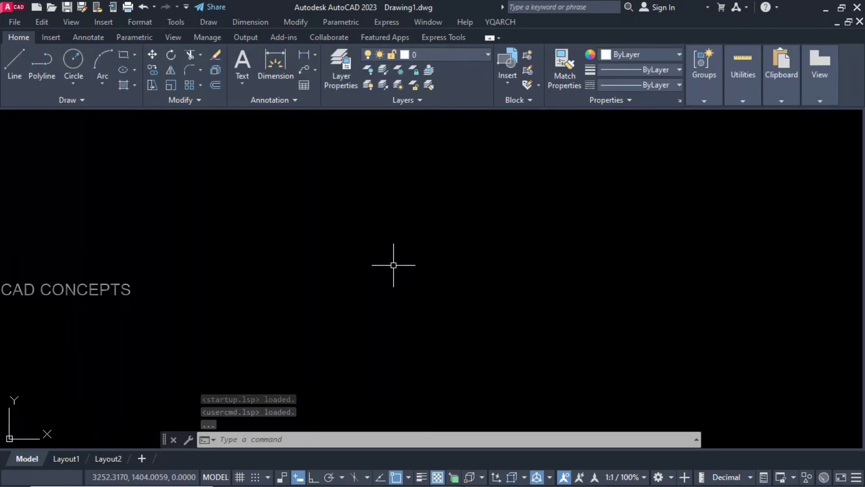
# - Set the drawing's main scale to 1:10 without a sub scale using the SD command, skipping the selection of architectural symbols
pyautogui.write('sd')
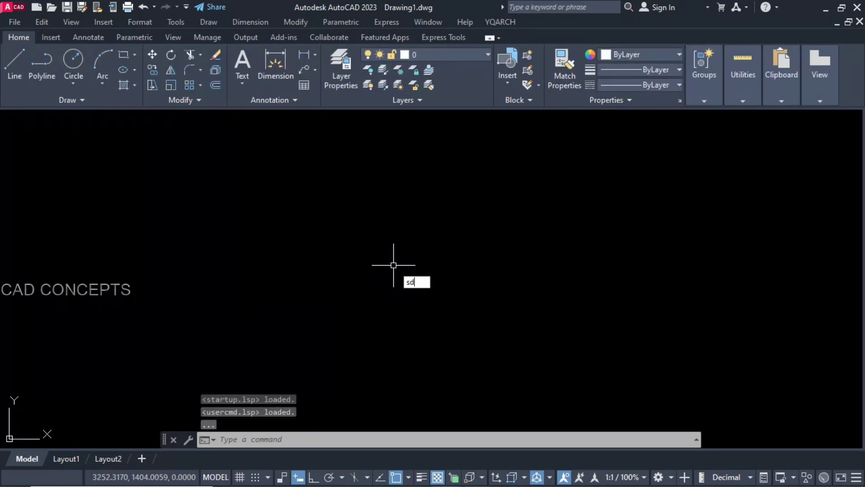
pyautogui.press('Return')
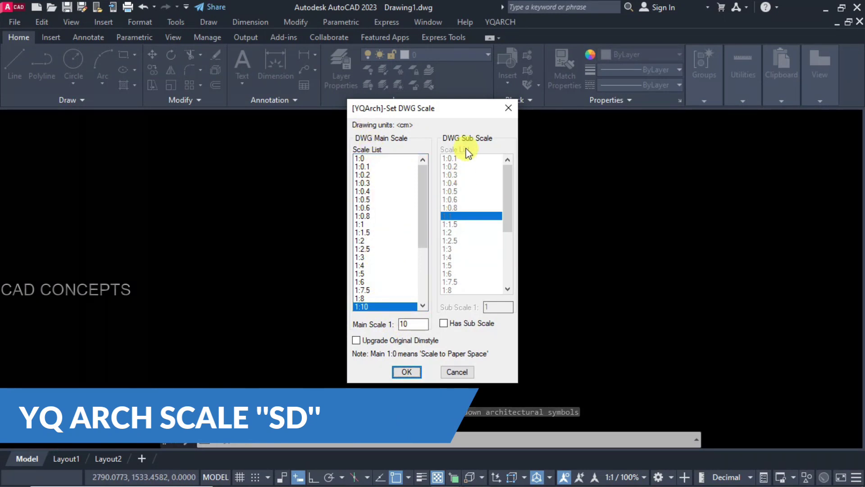
pyautogui.scroll(-3, 377, 257)
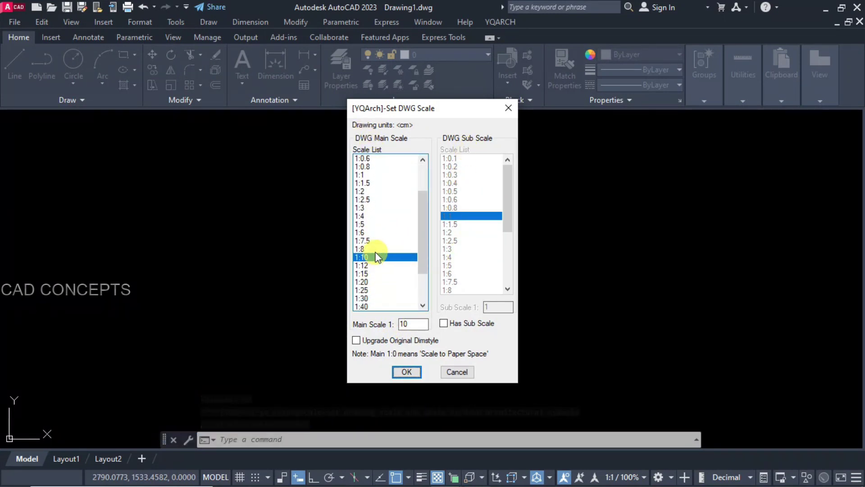
pyautogui.scroll(1, 374, 271)
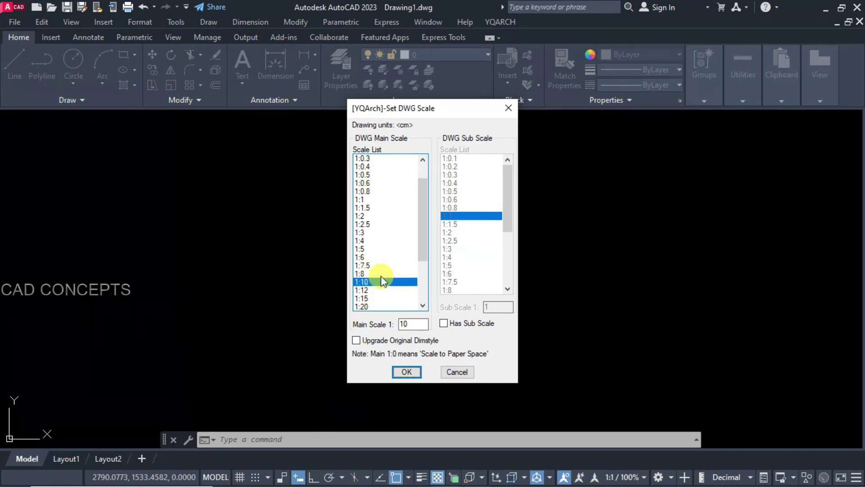
pyautogui.scroll(-1, 381, 277)
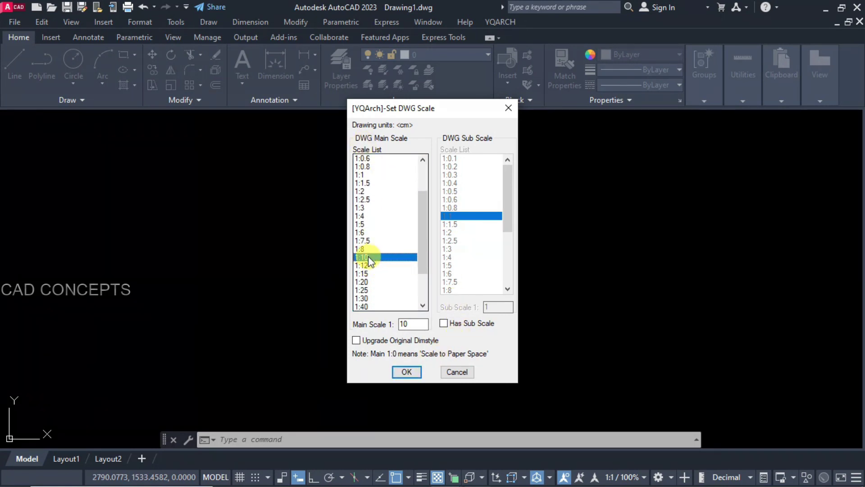
pyautogui.scroll(1, 363, 216)
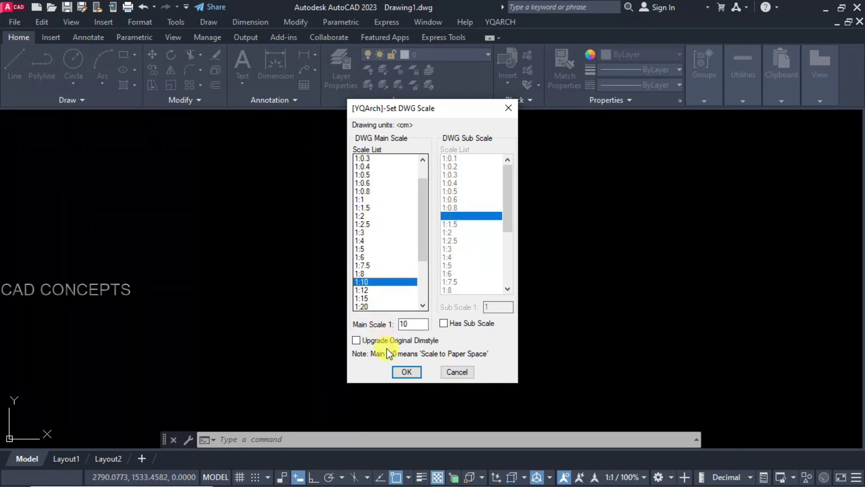
pyautogui.click(407, 371)
pyautogui.press('Escape')
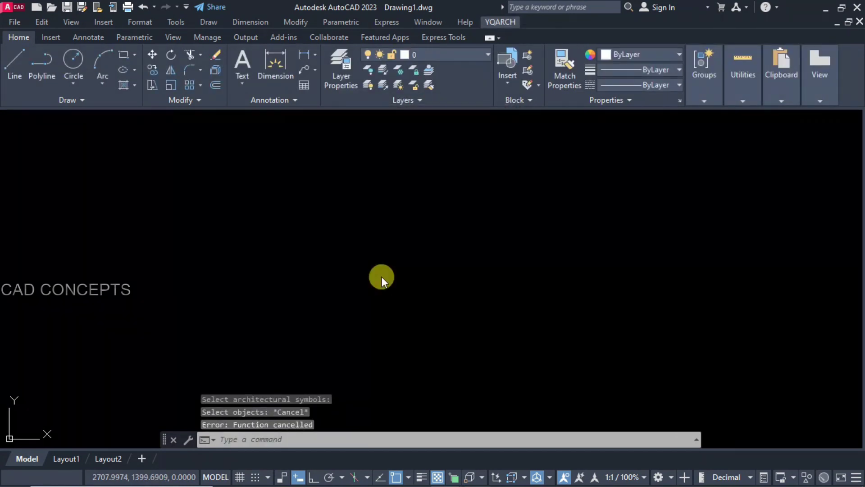
# - Place a horizontal linear dimension about 501 cm wide in the empty drawing area, with Ortho mode on
pyautogui.doubleClick(338, 287)
pyautogui.write('dli')
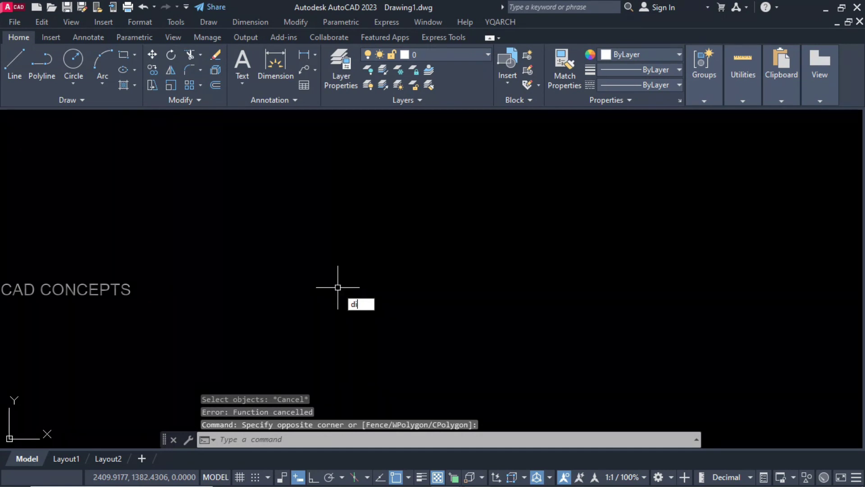
pyautogui.press('Return')
pyautogui.click(335, 272)
pyautogui.press('F8')
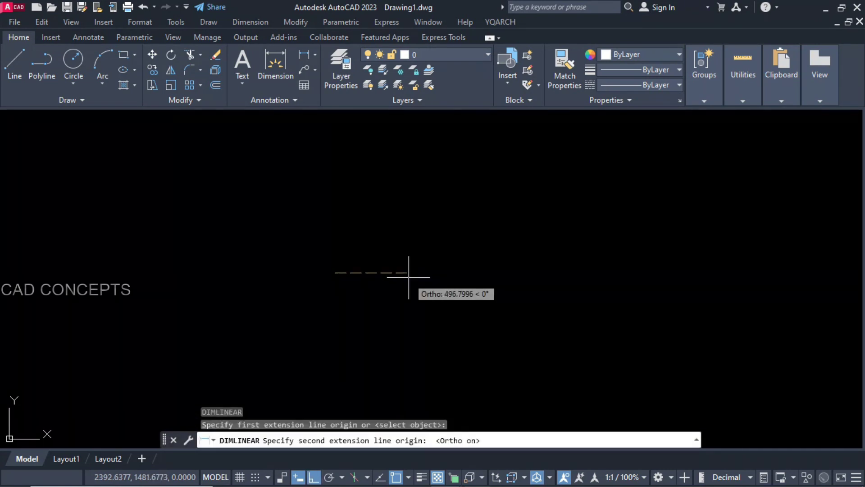
pyautogui.click(394, 274)
pyautogui.scroll(8, 361, 251)
pyautogui.click(368, 188)
pyautogui.press('Escape')
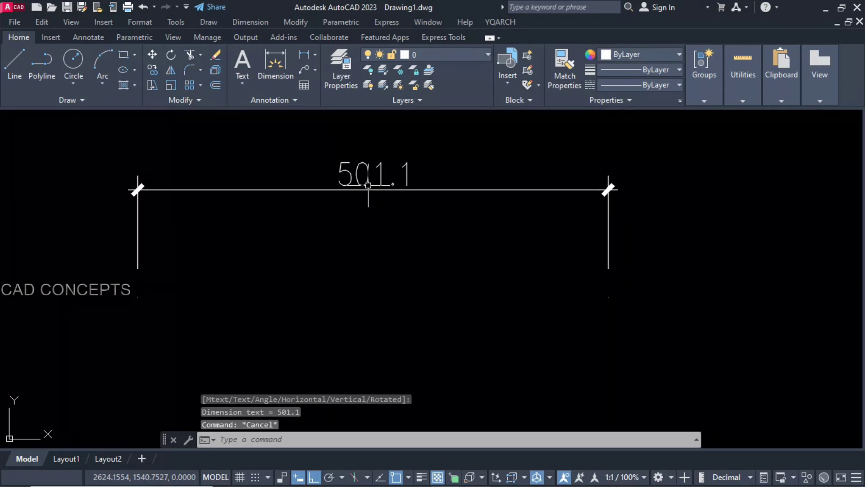
# - Set the drawing's main scale to 1:1 with the SD command and update the linear dimension to it
pyautogui.write('sd')
pyautogui.press('Return')
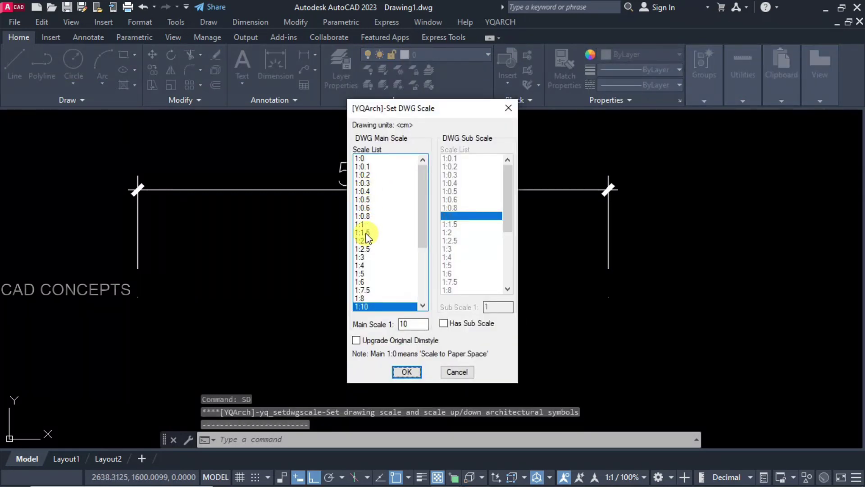
pyautogui.click(360, 223)
pyautogui.click(399, 370)
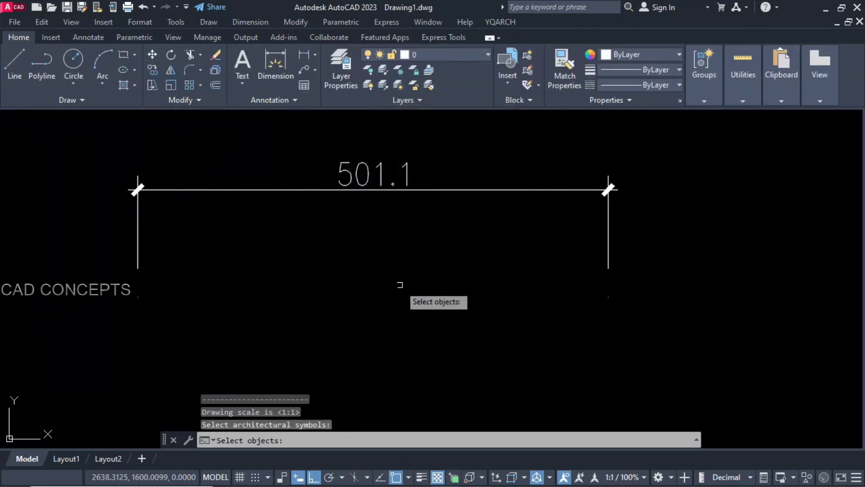
pyautogui.click(464, 169)
pyautogui.click(361, 230)
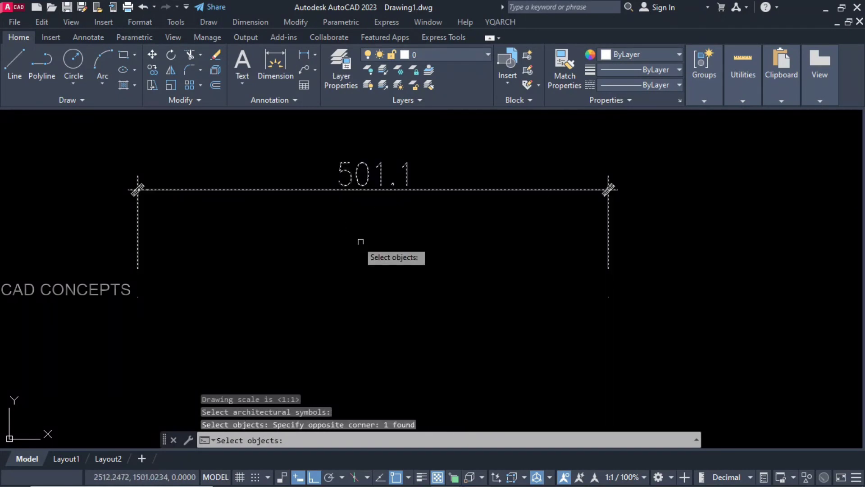
pyautogui.rightClick(344, 208)
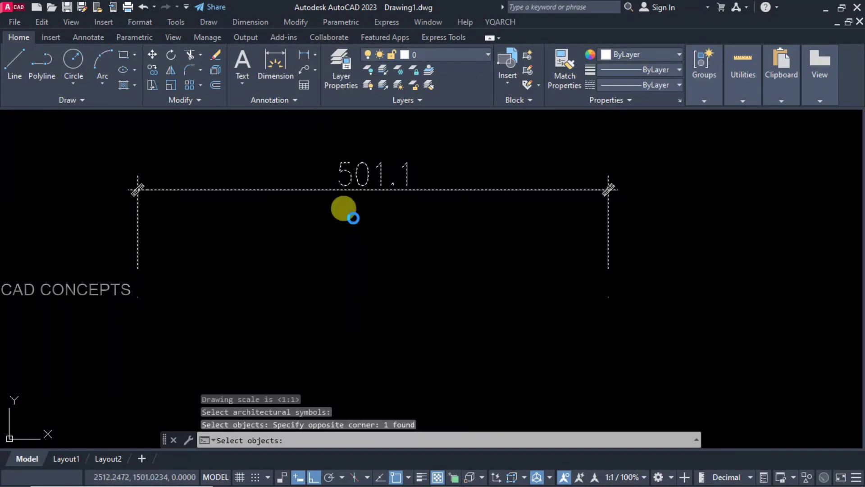
pyautogui.scroll(2, 356, 194)
pyautogui.scroll(-13, 379, 172)
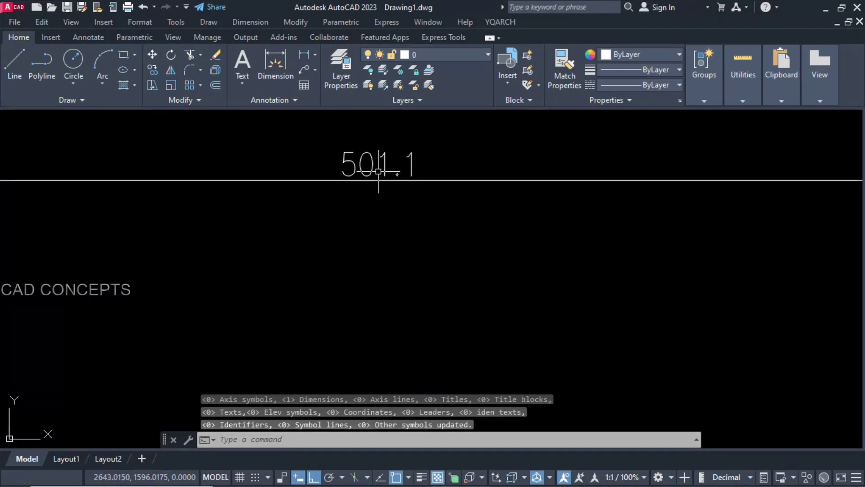
pyautogui.scroll(2, 376, 200)
# - Change the drawing's main scale to 1:50 and apply it to the linear dimension
pyautogui.press('space')
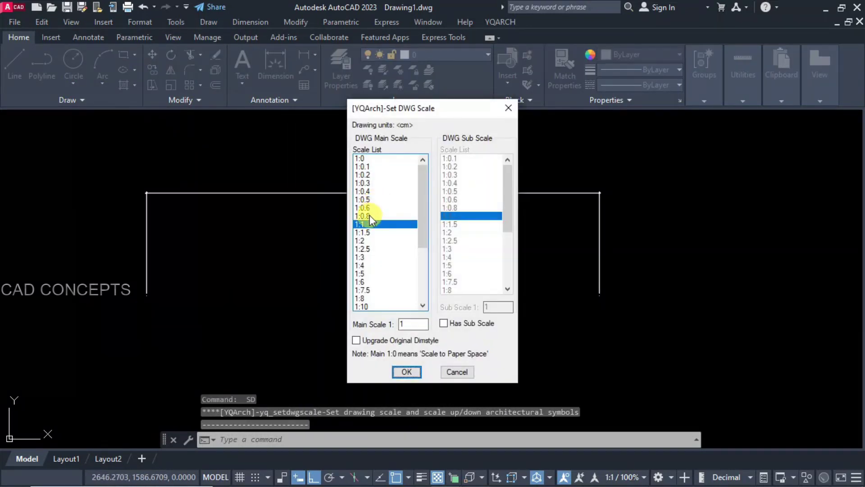
pyautogui.scroll(-3, 374, 289)
pyautogui.click(368, 290)
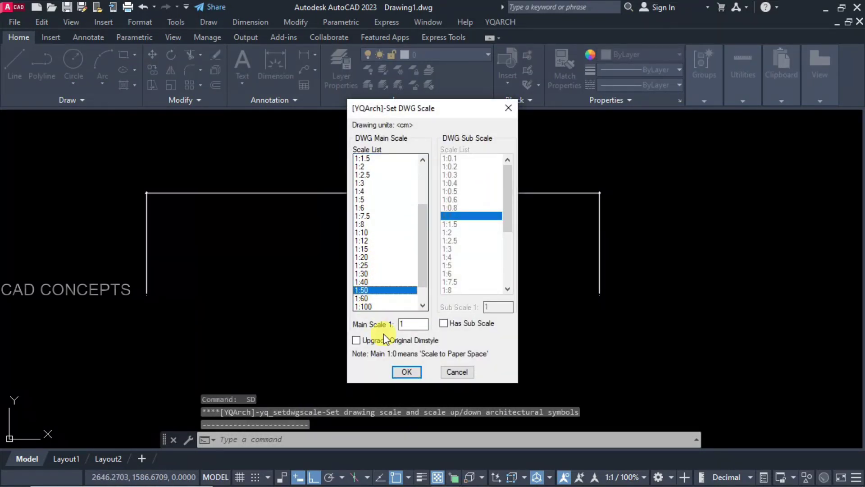
pyautogui.click(400, 372)
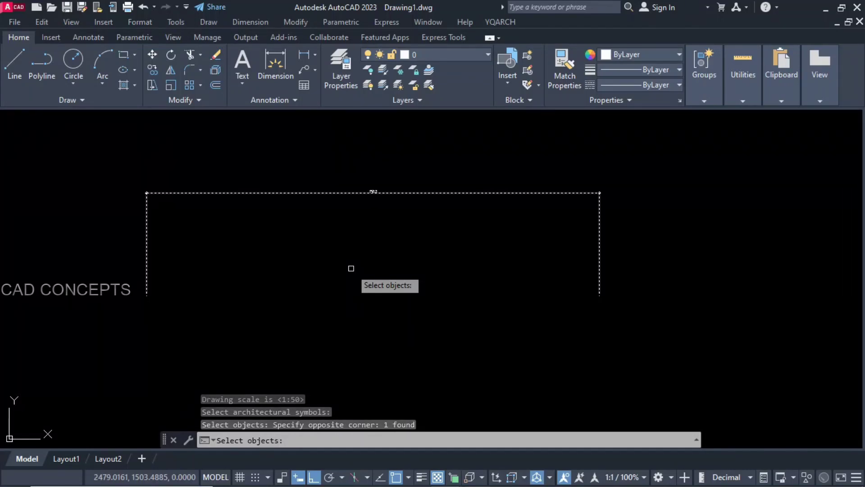
pyautogui.press('Return')
# - Set the main scale to 1:10 with the SD command and rescale the linear dimension accordingly
pyautogui.write('ss')
pyautogui.press('Return')
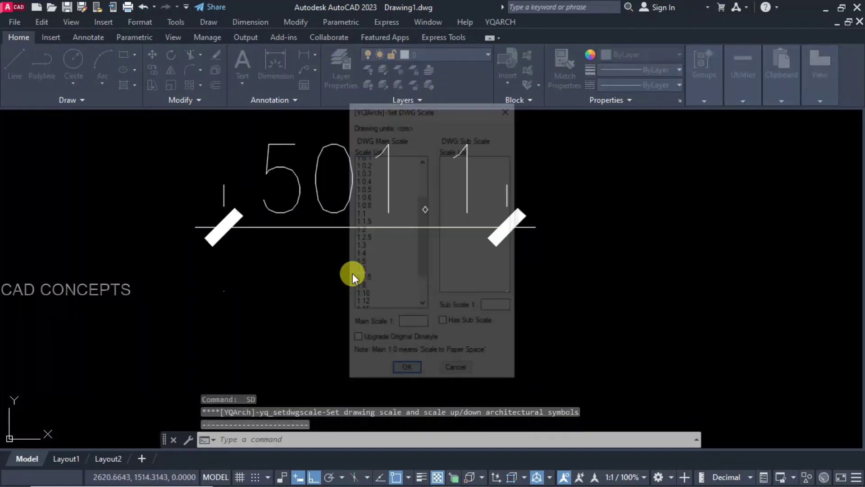
pyautogui.doubleClick(356, 248)
pyautogui.click(398, 256)
pyautogui.click(376, 221)
pyautogui.press('Return')
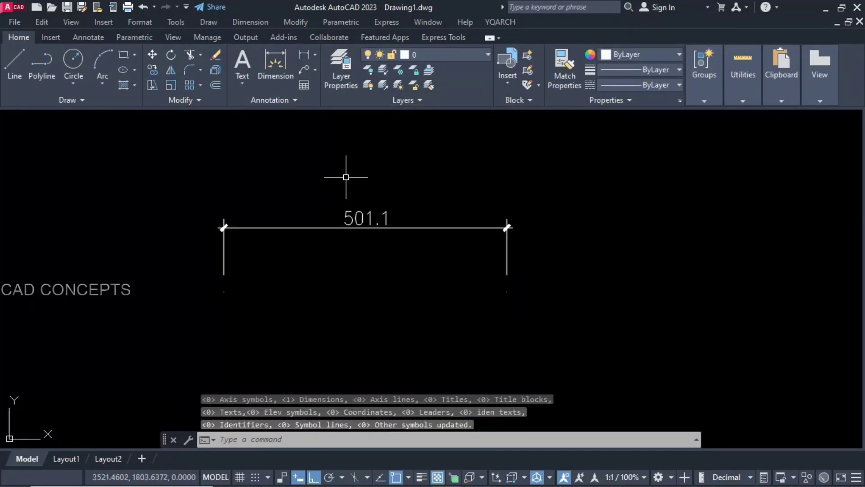
# - Set the main scale to 1:7.5 with the SD command and update the linear dimension
pyautogui.write('sd')
pyautogui.press('Return')
pyautogui.click(361, 289)
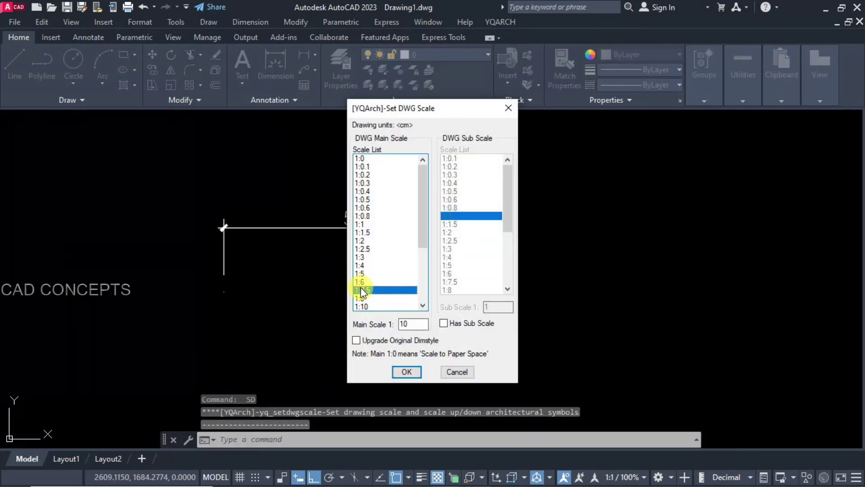
pyautogui.click(407, 371)
pyautogui.click(399, 271)
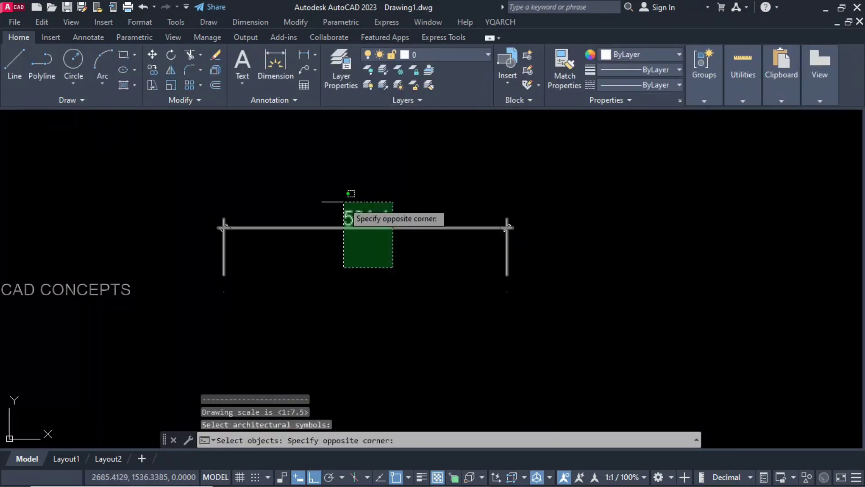
pyautogui.click(343, 202)
pyautogui.press('Return')
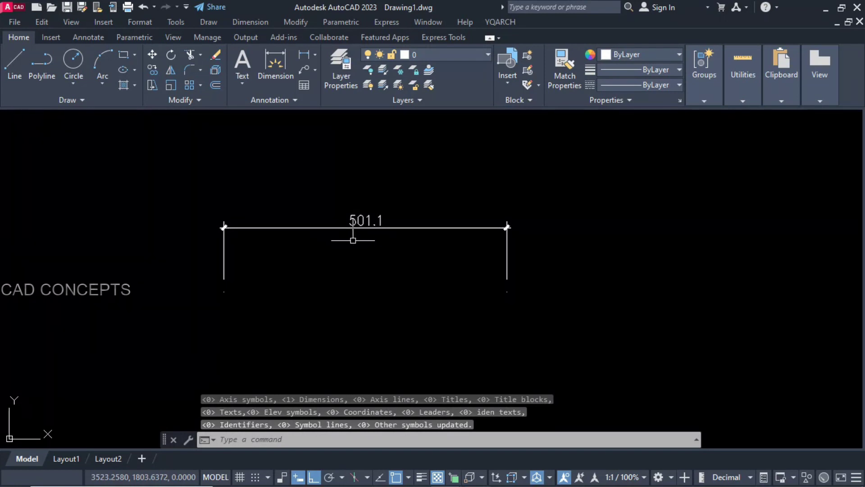
# - Set the main scale to 1:5 with the SD command and apply it to the linear dimension
pyautogui.write('sd')
pyautogui.press('Return')
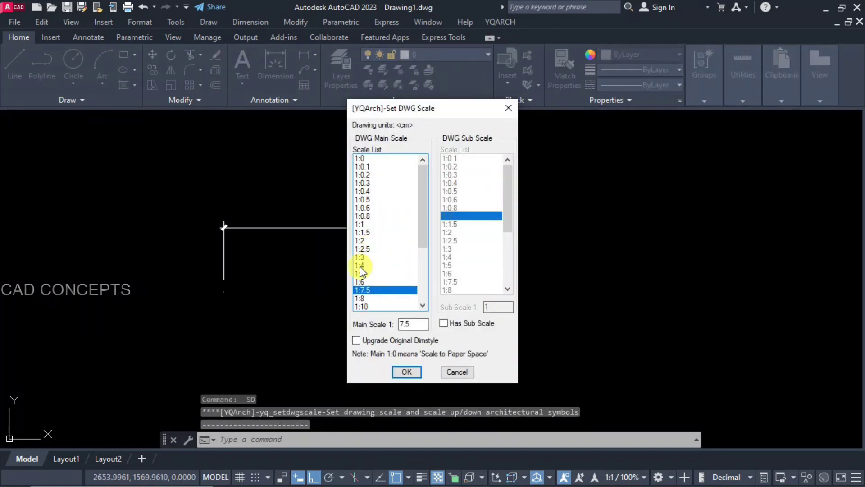
pyautogui.click(360, 275)
pyautogui.click(408, 373)
pyautogui.click(386, 270)
pyautogui.click(347, 192)
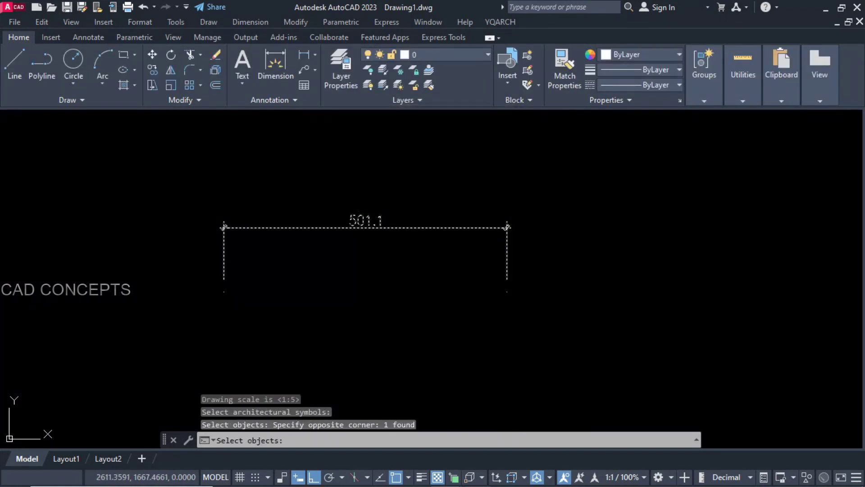
pyautogui.press('Return')
pyautogui.press('Escape')
pyautogui.click(414, 298)
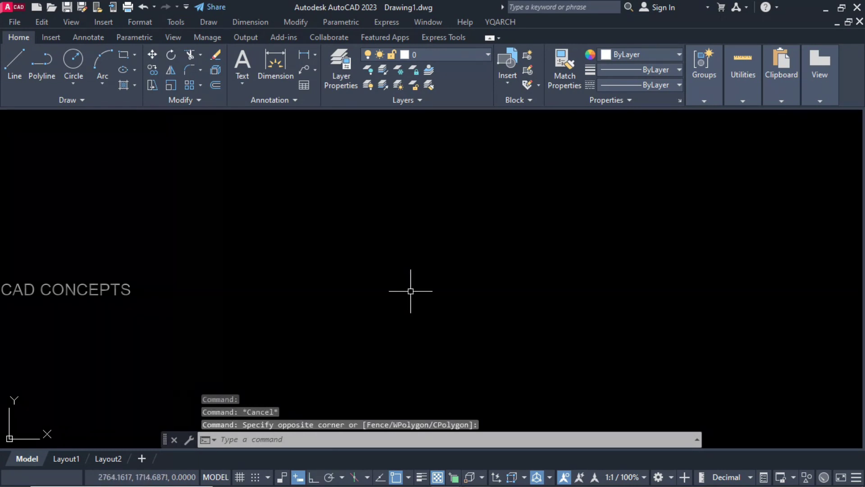
# - Show the YQArch toolbars with the TBA command and hide them with the TBAF command
pyautogui.write('TBA')
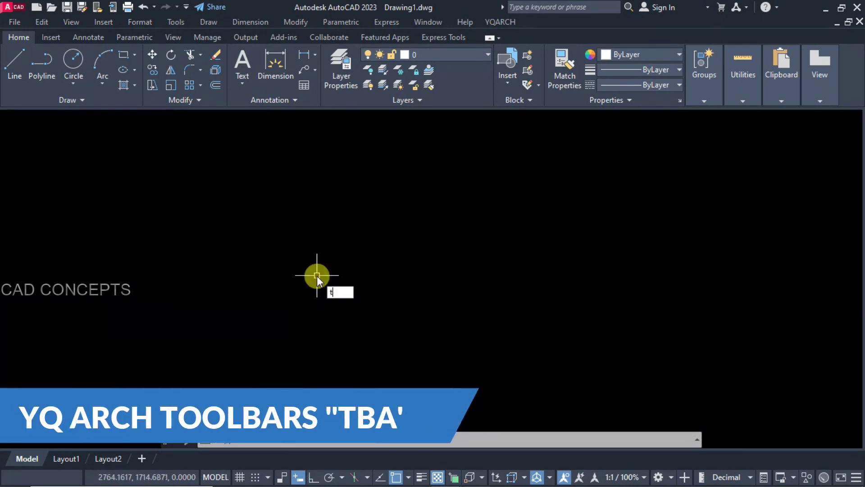
pyautogui.press('Return')
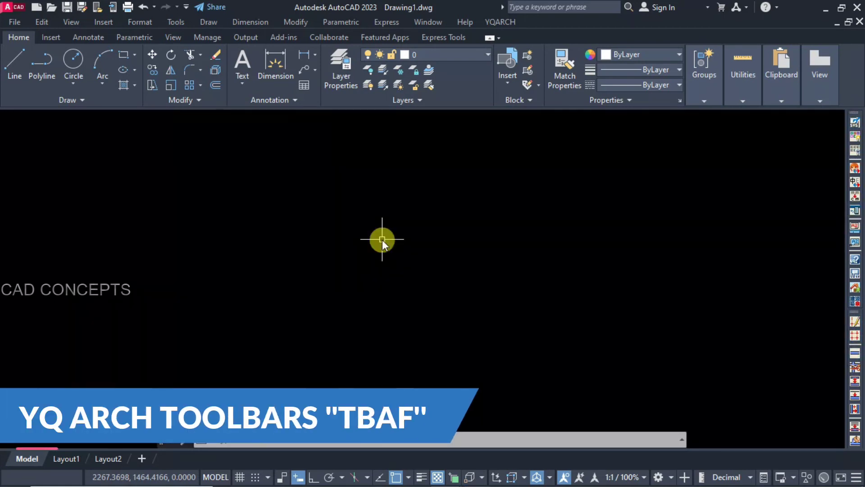
pyautogui.write('tbaf')
pyautogui.press('Return')
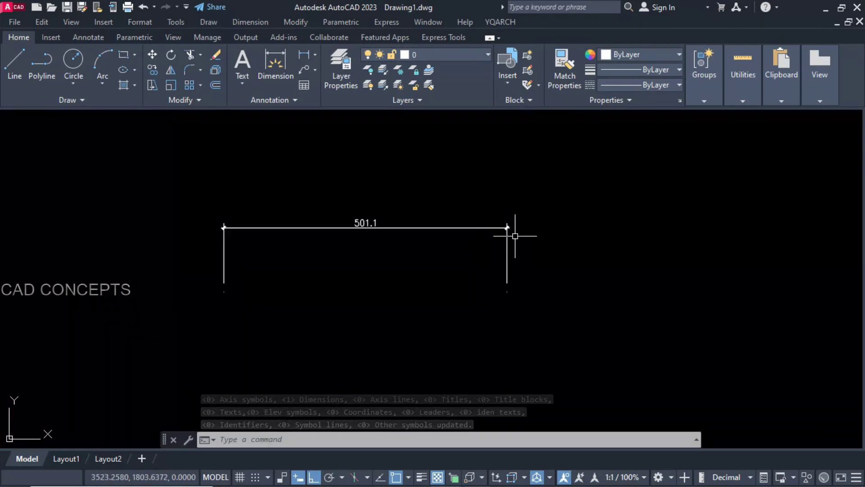
pyautogui.click(513, 234)
pyautogui.click(194, 164)
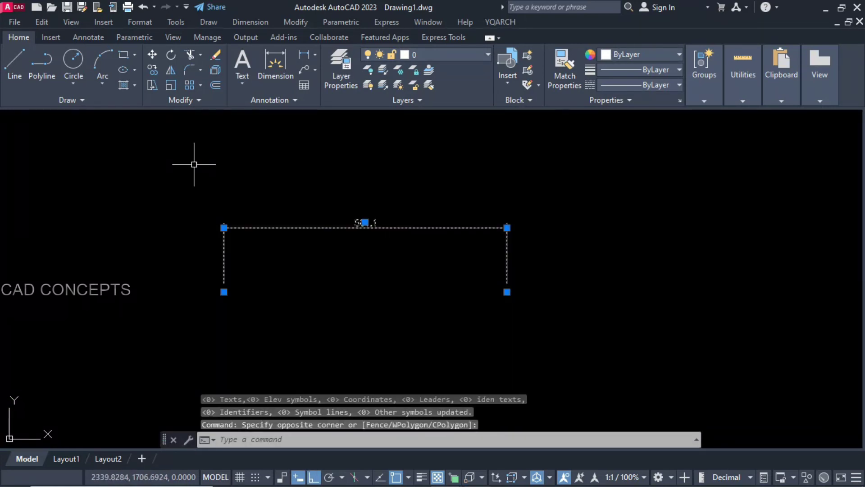
pyautogui.write('w')
pyautogui.press('Return')
pyautogui.press('Escape')
pyautogui.click(661, 161)
pyautogui.click(109, 221)
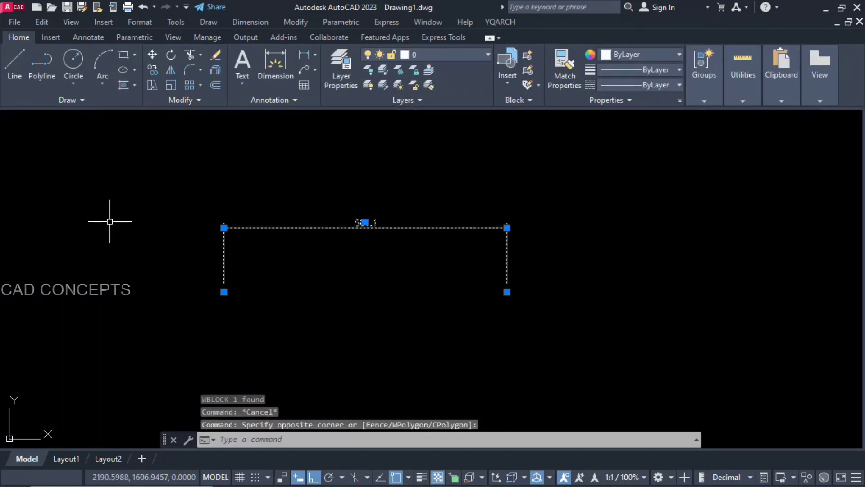
pyautogui.press('Return')
pyautogui.press('Escape')
pyautogui.press('Escape')
# - Delete the linear dimension and draw a closed, stepped polyline outline with right-angled corners in its place
pyautogui.click(253, 227)
pyautogui.press('Delete')
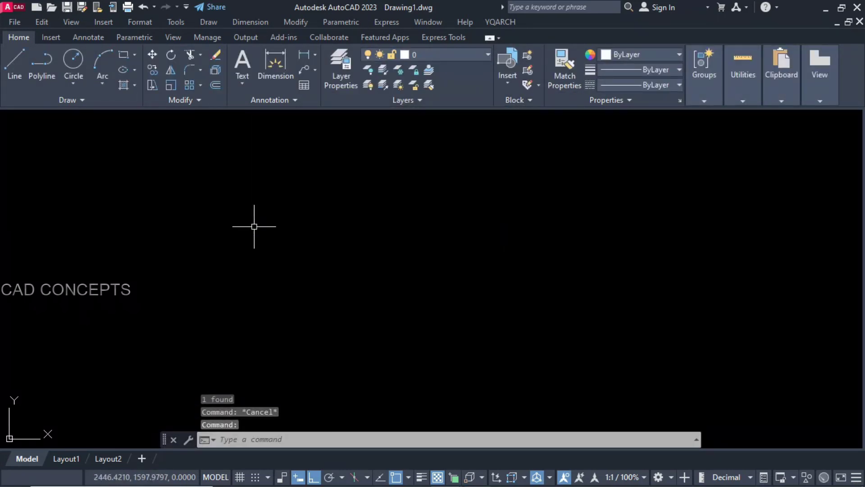
pyautogui.write('pl')
pyautogui.press('Return')
pyautogui.click(236, 217)
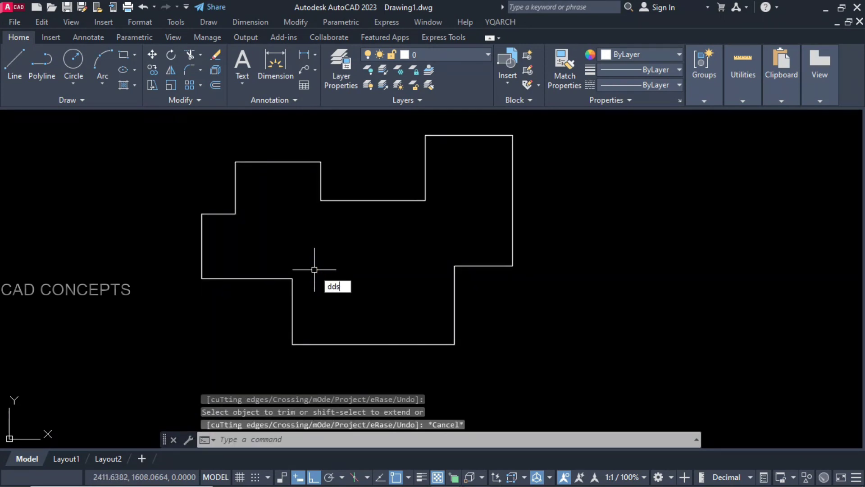
# - Dimension all sides of the polyline outline with the DDSS command, using dimensions with 3 decimal digits and no diagonals
pyautogui.write('s')
pyautogui.press('Return')
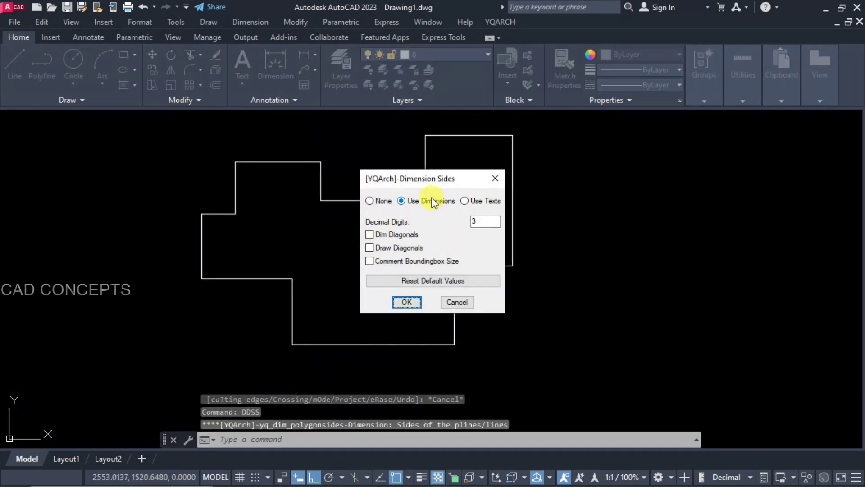
pyautogui.click(398, 301)
pyautogui.click(366, 197)
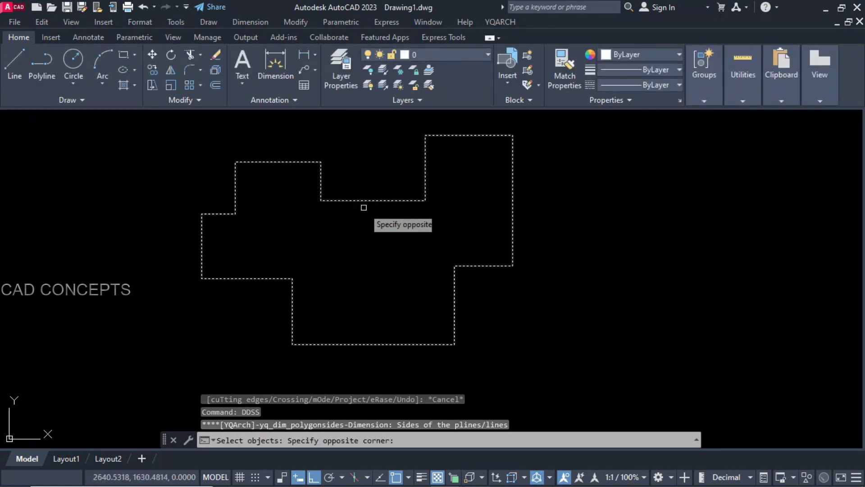
pyautogui.click(356, 206)
pyautogui.rightClick(361, 209)
pyautogui.moveTo(358, 222); pyautogui.dragTo(366, 235, button='middle')
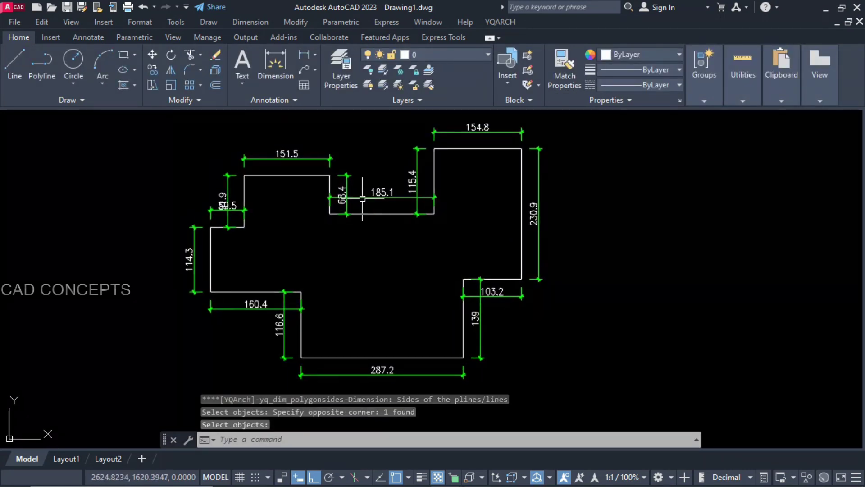
# - Check the layer of the horizontal dimension in the outline's upper recess, keeping it on YQ_DIM
pyautogui.click(362, 198)
pyautogui.click(421, 54)
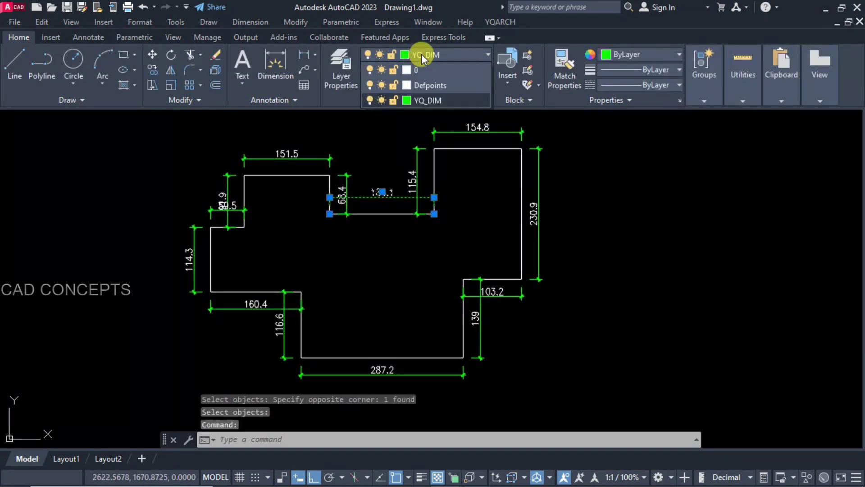
pyautogui.click(428, 101)
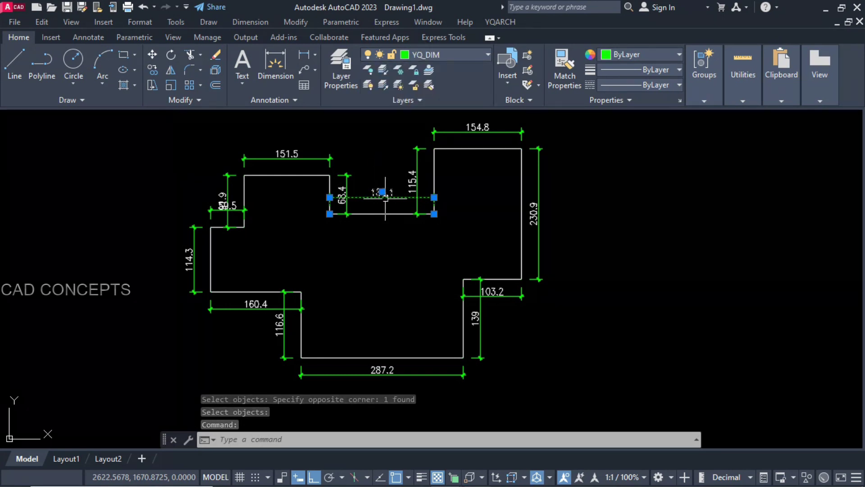
pyautogui.press('Escape')
# - Draw a vertical center-aligned YQArch wall, 20 thick and about 221 long, beside the outline's right side on the WALL layer
pyautogui.press('Return')
pyautogui.click(563, 180)
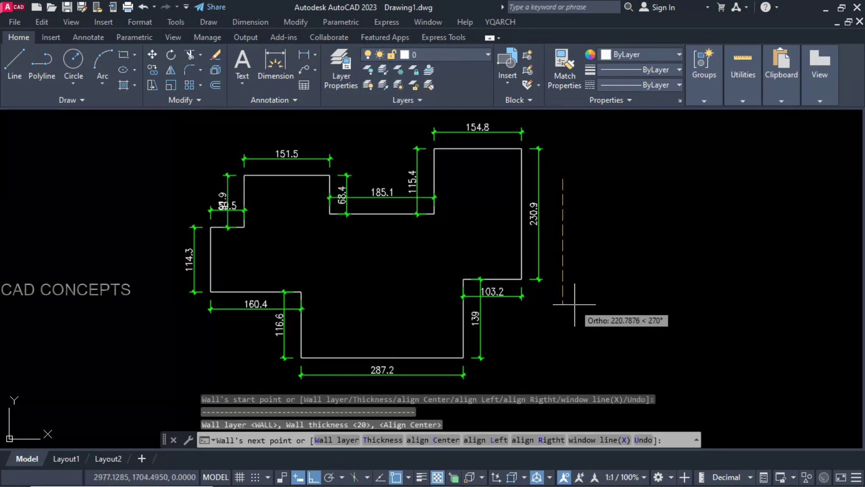
pyautogui.click(562, 305)
pyautogui.press('Escape')
# - Select the new wall and the vertical dimension beside it in turn to check the layer each one is on
pyautogui.click(550, 164)
pyautogui.click(602, 329)
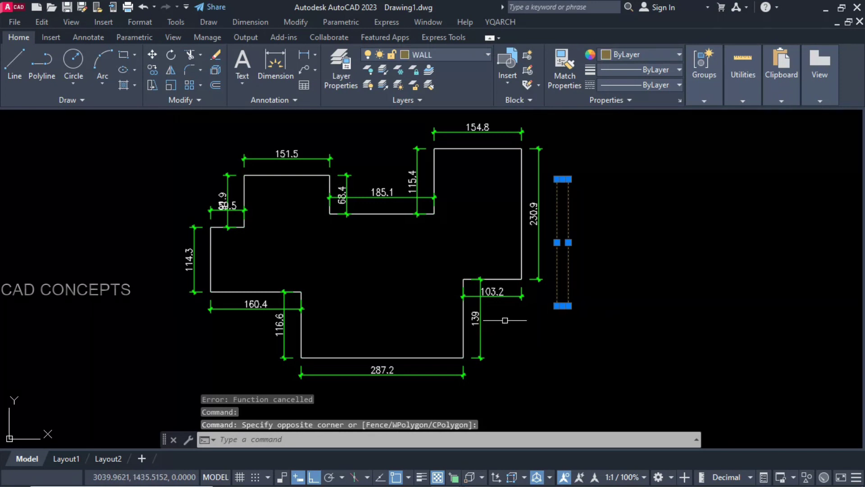
pyautogui.press('Escape')
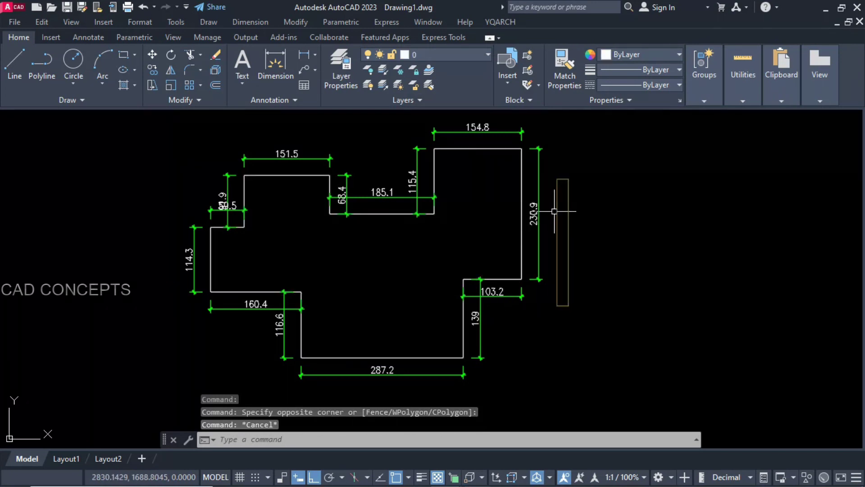
pyautogui.click(539, 198)
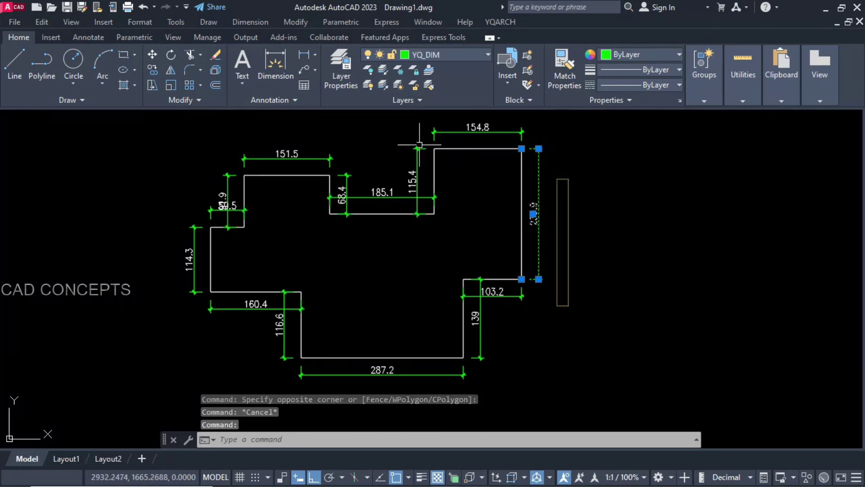
# - Check the layer of the dimension along the outline's right side, and select the vertical wall beside it
pyautogui.click(424, 55)
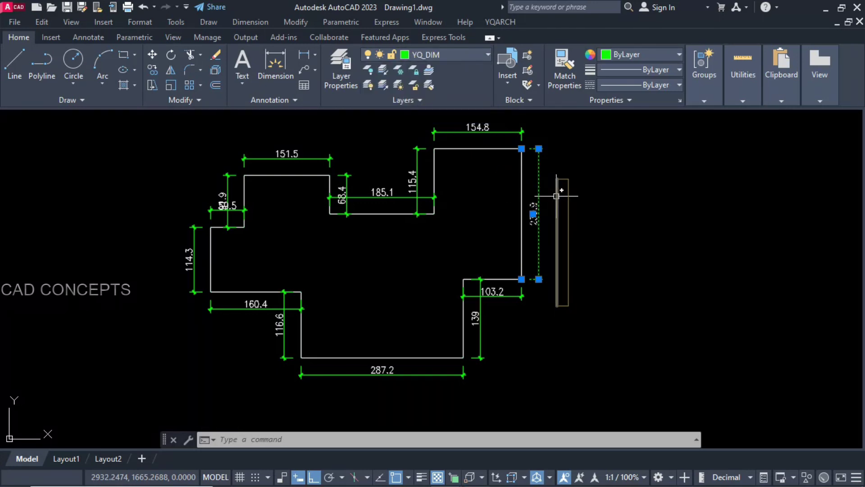
pyautogui.press('Escape')
pyautogui.click(586, 169)
pyautogui.click(551, 336)
pyautogui.press('Escape')
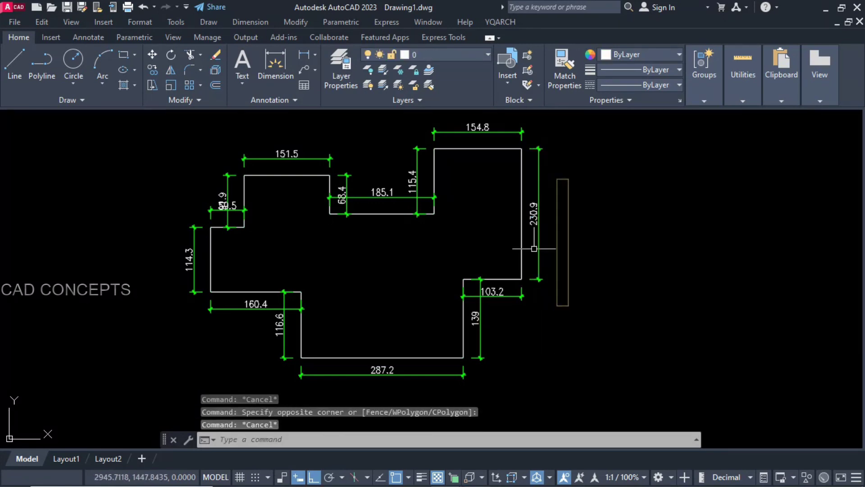
# - Select dimensions around the outline's upper-right part to check their layer, and review the drawing's layer list
pyautogui.click(534, 248)
pyautogui.press('Escape')
pyautogui.click(473, 128)
pyautogui.press('Escape')
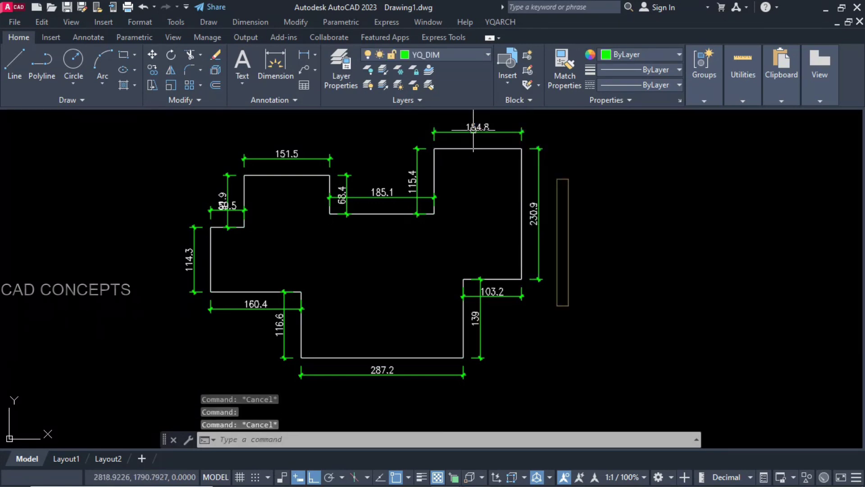
pyautogui.click(417, 180)
pyautogui.press('Escape')
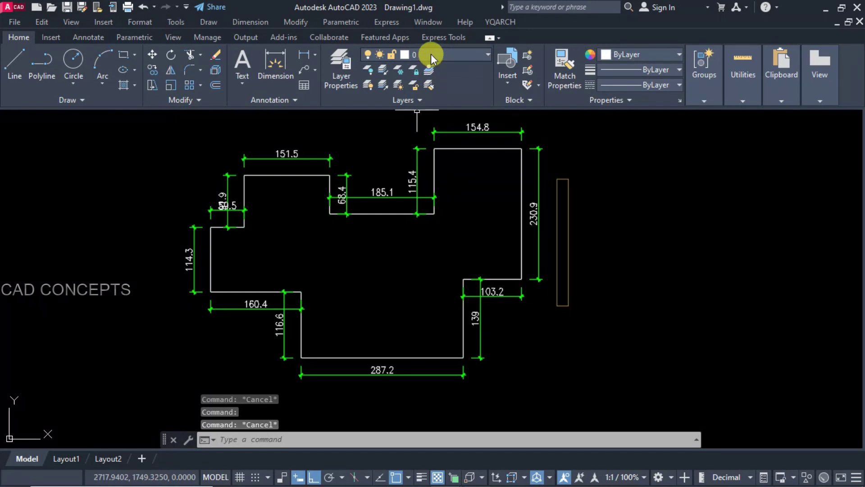
pyautogui.click(431, 55)
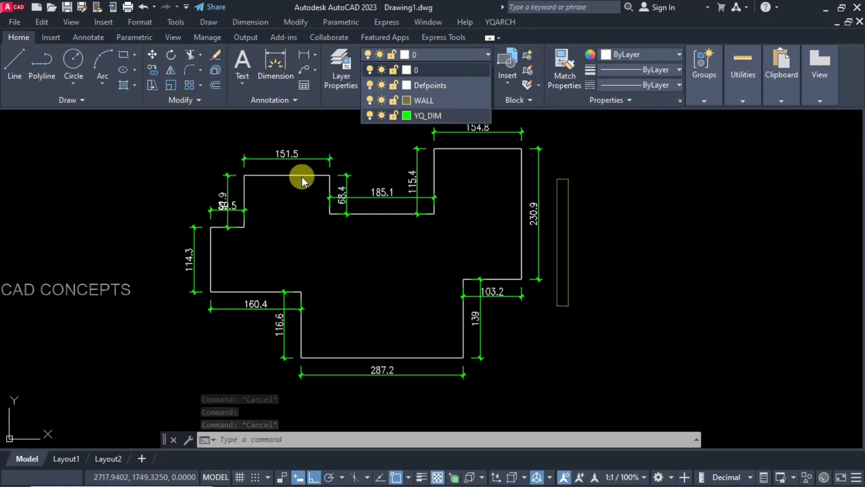
pyautogui.click(384, 247)
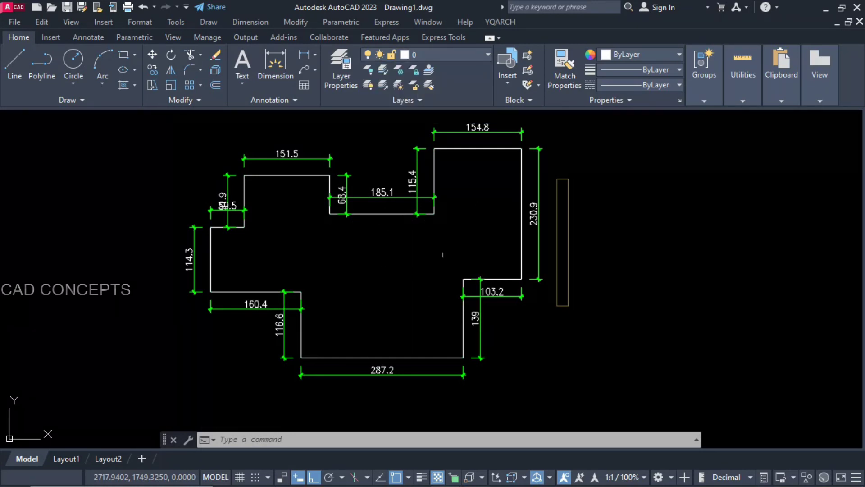
# - Open the YQArch system configuration file with YQSYS and go to its WALL SETTINGS section
pyautogui.write('Ys')
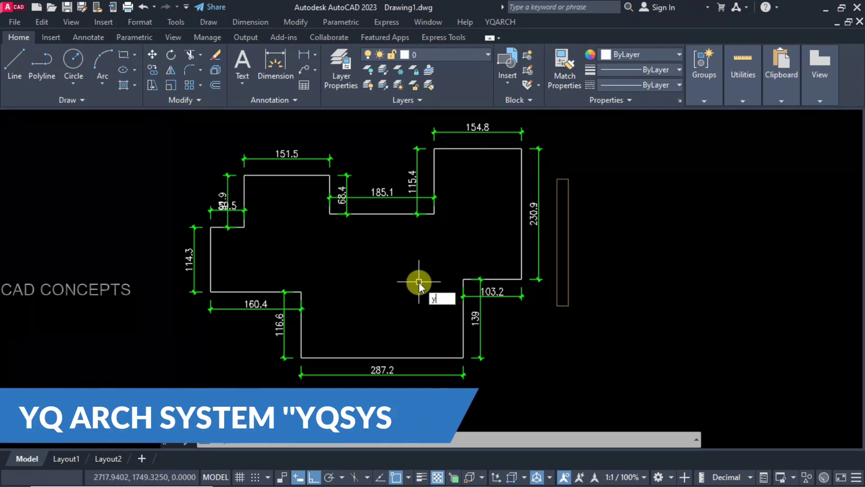
pyautogui.press('BackSpace')
pyautogui.write('QSYS')
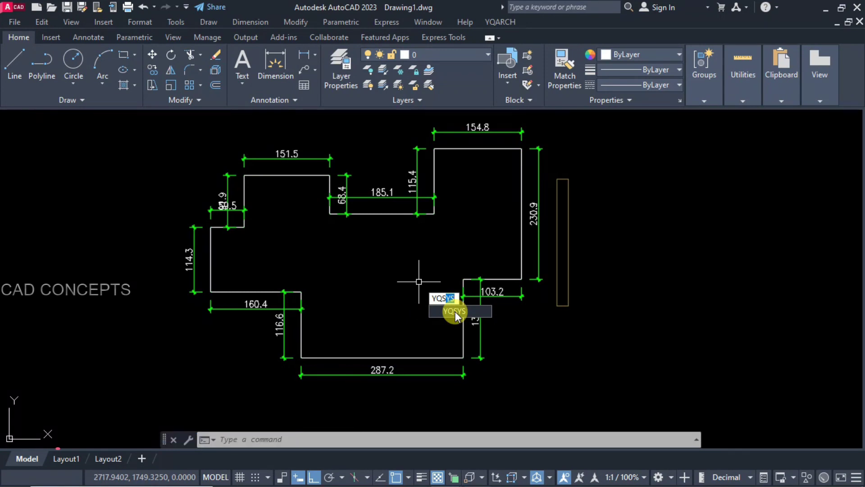
pyautogui.click(455, 311)
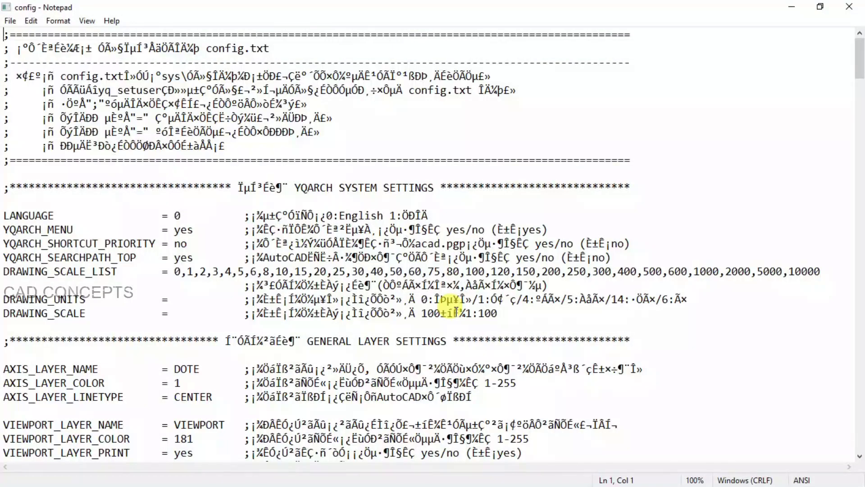
pyautogui.scroll(-20, 455, 311)
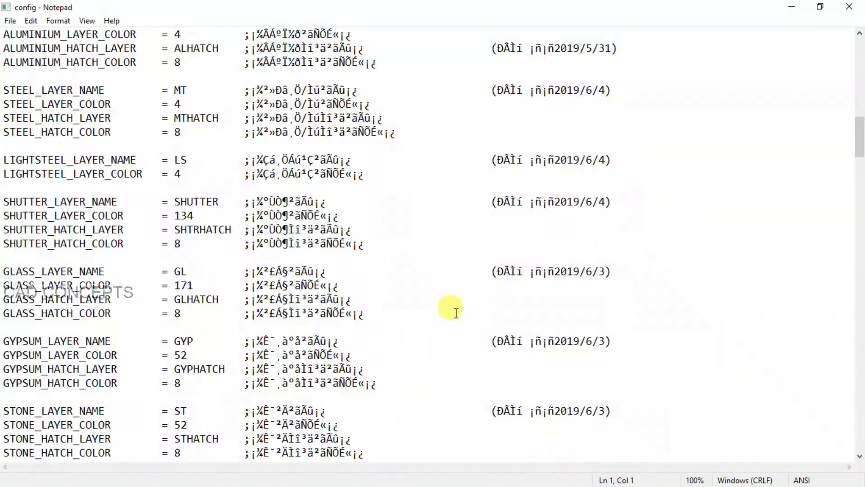
pyautogui.scroll(-1, 455, 312)
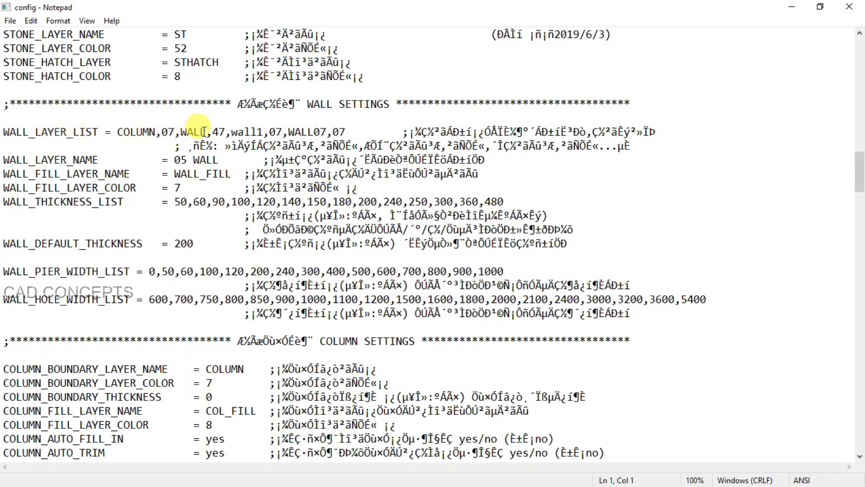
# - In WALL_LAYER_LIST, replace the layer name WALL after COLUMN,07 with 40 WALL
pyautogui.moveTo(180, 132); pyautogui.dragTo(202, 132)
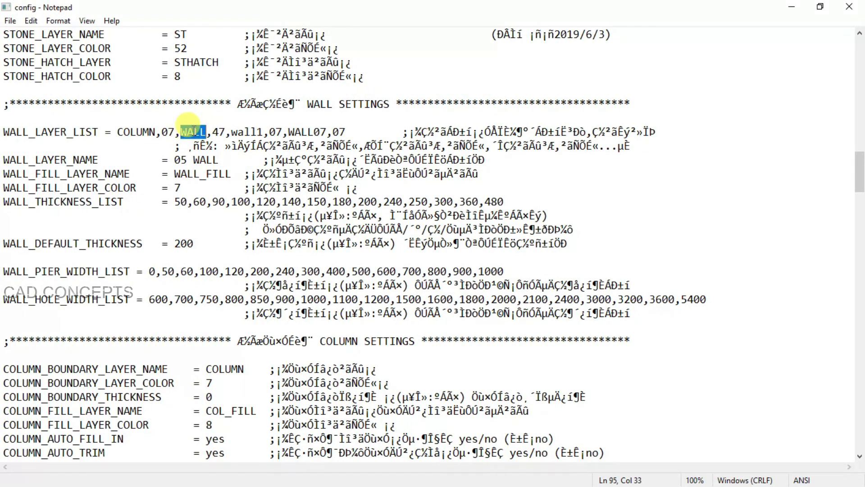
pyautogui.write('w')
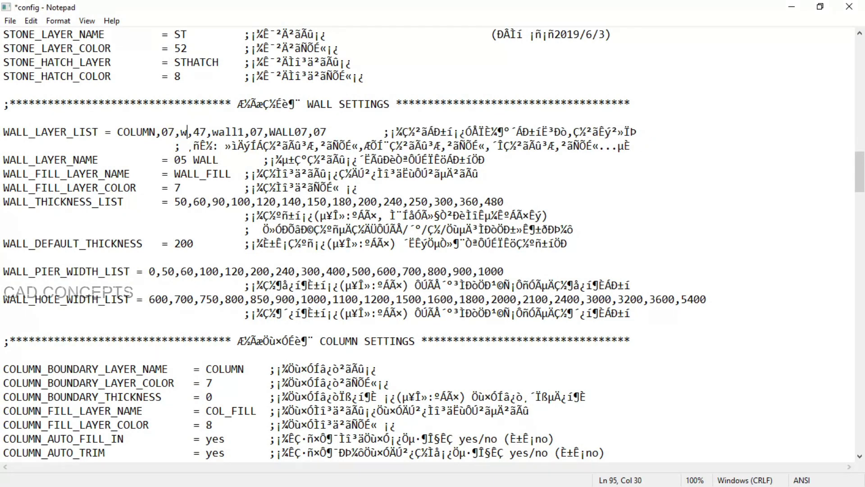
pyautogui.write('all')
pyautogui.moveTo(180, 132); pyautogui.dragTo(196, 132)
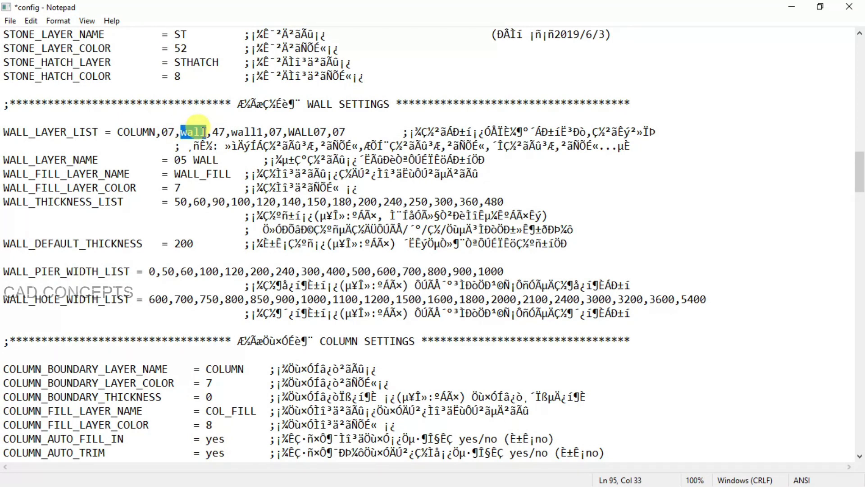
pyautogui.write('40 W')
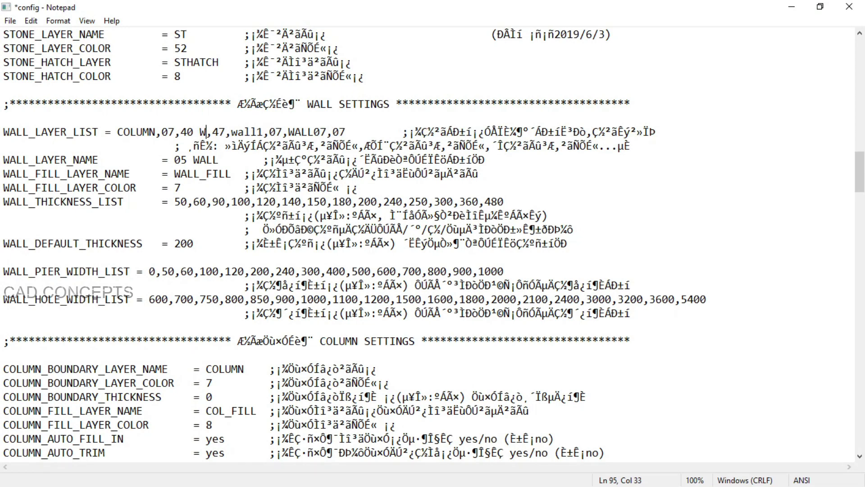
pyautogui.write('ALL')
pyautogui.press('BackSpace')
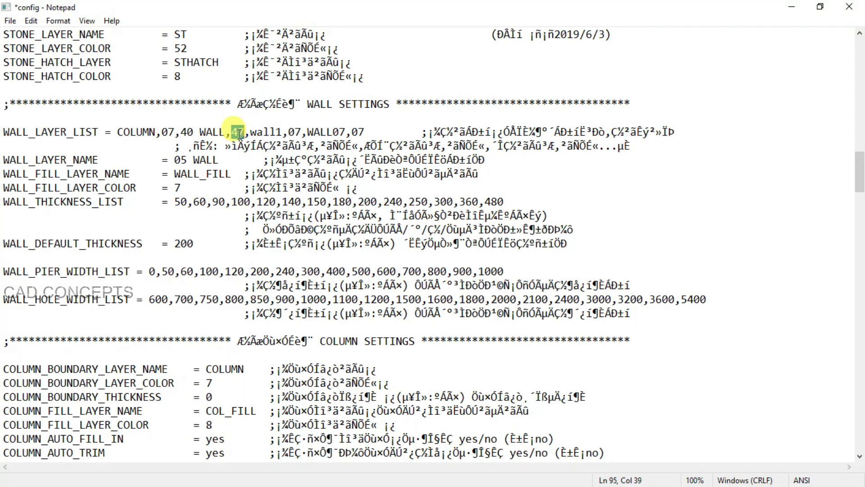
# - Set the 40 WALL entry's color number to 32, and close the configuration file, saving the changes
pyautogui.write('32')
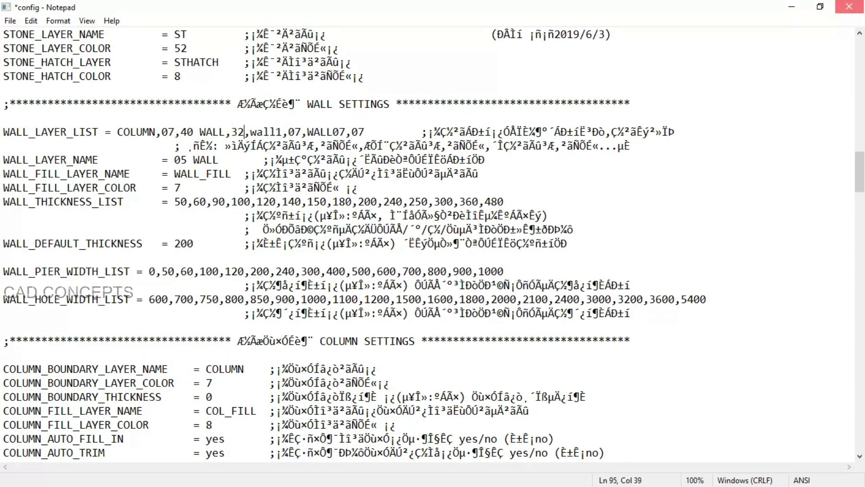
pyautogui.click(849, 6)
pyautogui.click(378, 257)
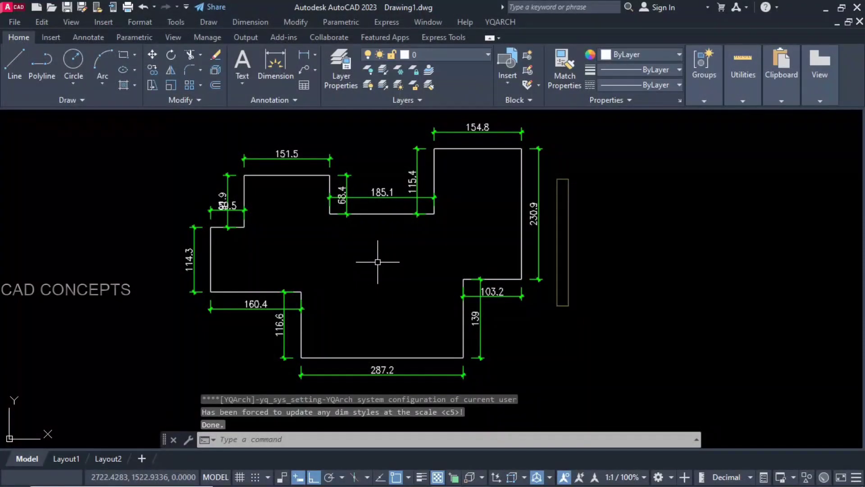
# - Draw a vertical center-aligned wall, 20 thick, on the 40 WALL layer with WW, just right of the existing wall
pyautogui.click(425, 55)
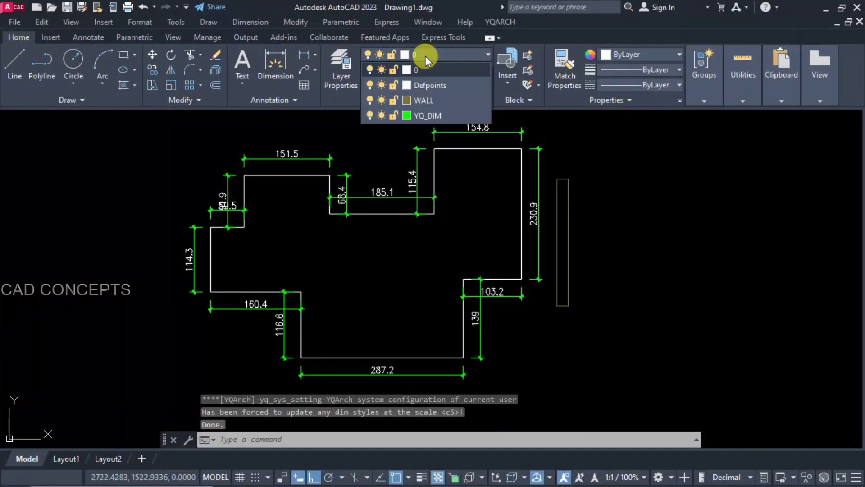
pyautogui.click(596, 189)
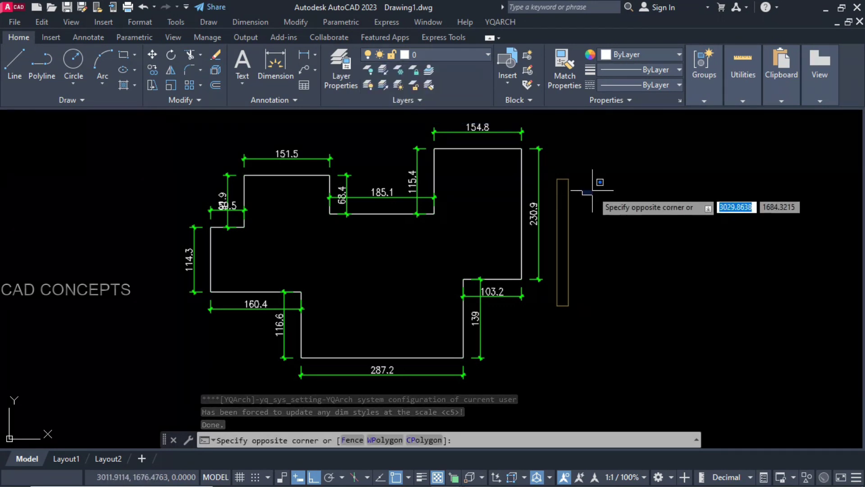
pyautogui.write('WW')
pyautogui.press('Return')
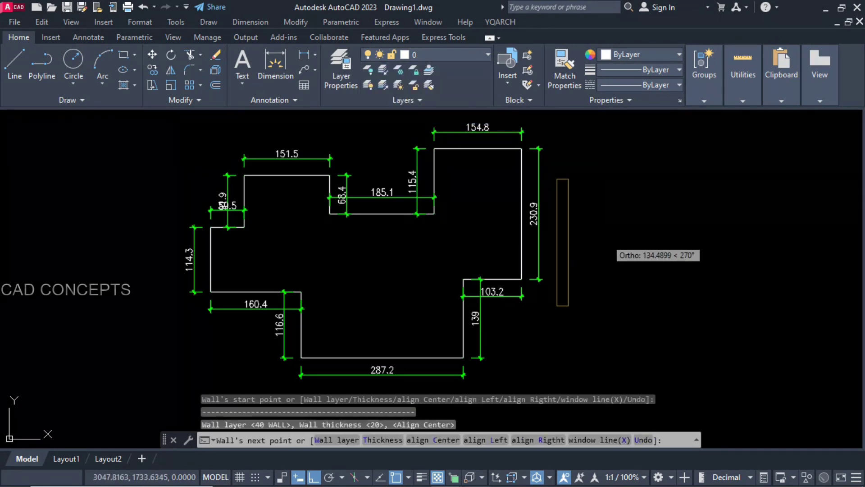
pyautogui.click(606, 282)
pyautogui.press('Escape')
# - Select the new vertical wall and check its layer and color against the drawing's layer list
pyautogui.click(588, 291)
pyautogui.click(628, 148)
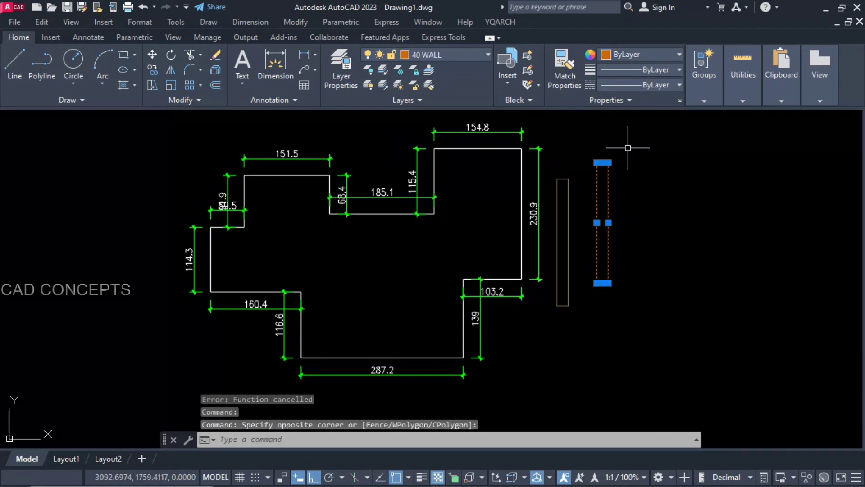
pyautogui.click(419, 57)
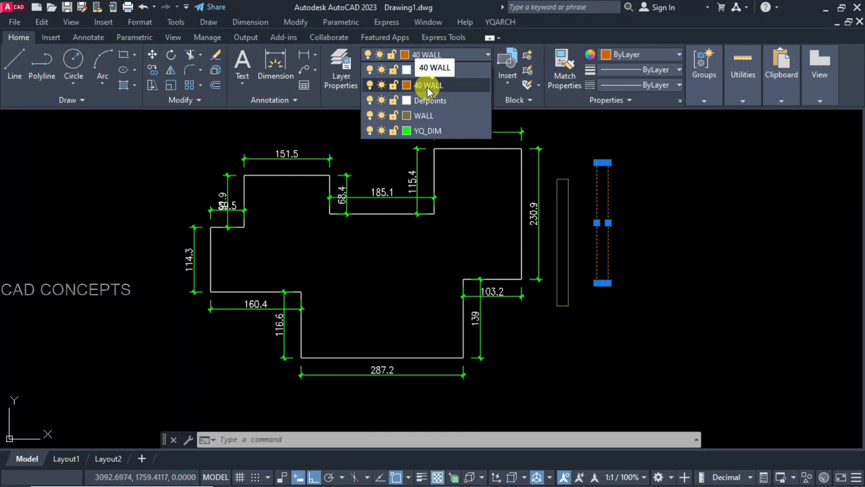
pyautogui.click(598, 186)
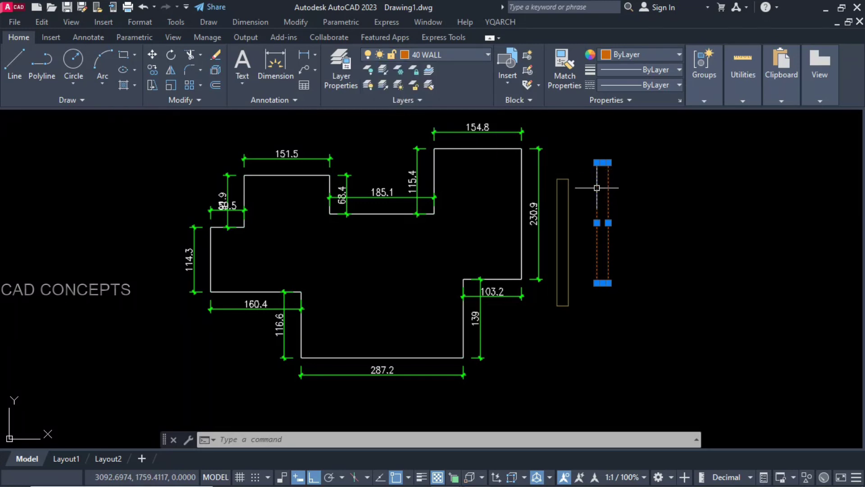
pyautogui.press('Escape')
pyautogui.press('Escape')
pyautogui.click(629, 181)
pyautogui.click(591, 207)
pyautogui.press('Escape')
pyautogui.click(583, 154)
pyautogui.click(632, 291)
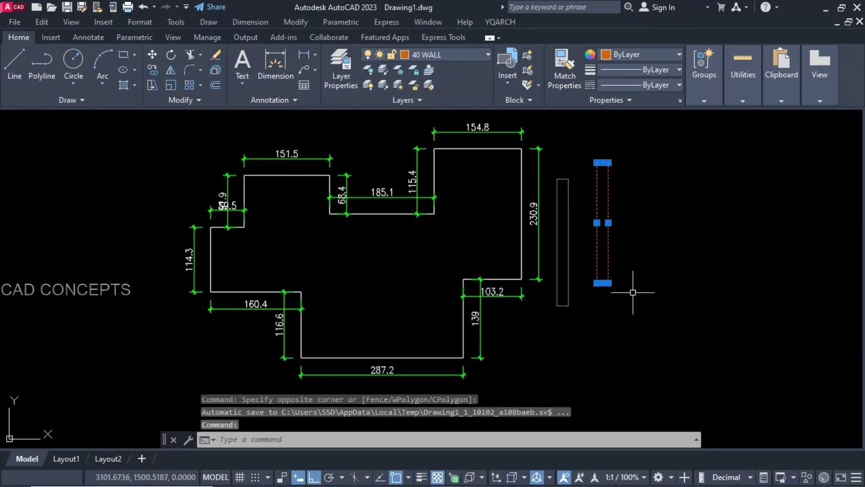
pyautogui.press('Escape')
# - Draw a horizontal wall, 20 thick, on the 40 WALL layer to the right of the second vertical wall
pyautogui.write('wa')
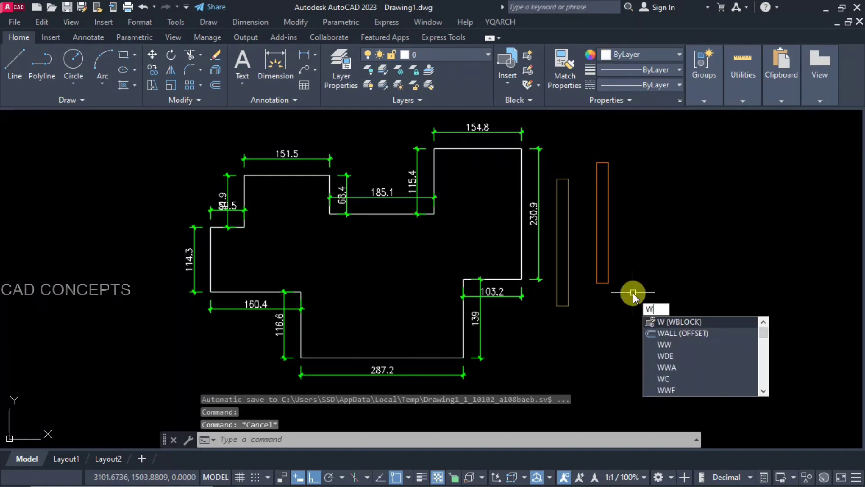
pyautogui.press('Return')
pyautogui.click(629, 209)
pyautogui.click(736, 214)
pyautogui.press('Escape')
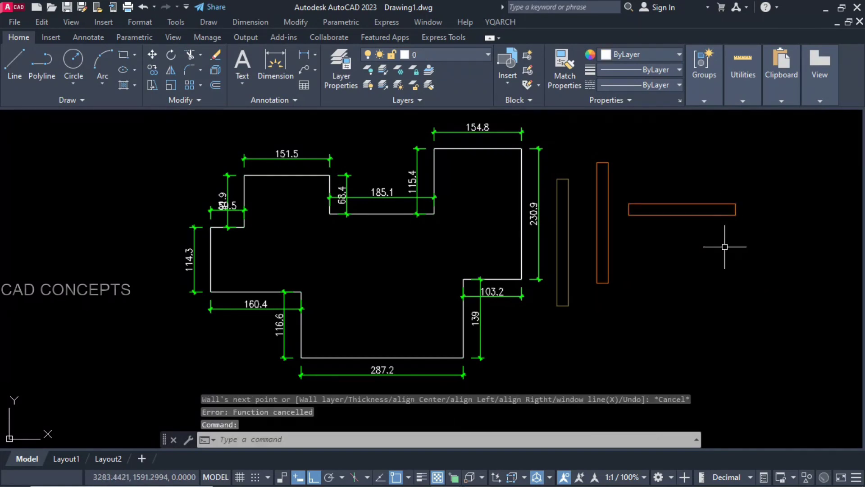
# - Draw another vertical 20-thick wall on the 40 WALL layer just beyond the horizontal wall's right end
pyautogui.press('Return')
pyautogui.click(758, 163)
pyautogui.click(758, 297)
pyautogui.press('Escape')
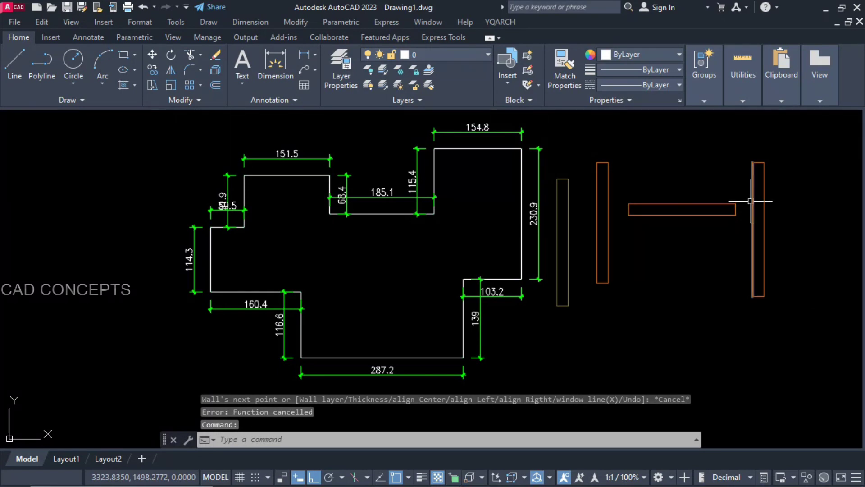
# - Select all four walls, the horizontal wall alone and the dimension above the outline's upper-right edge to check their layers
pyautogui.press('Escape')
pyautogui.click(785, 144)
pyautogui.click(555, 334)
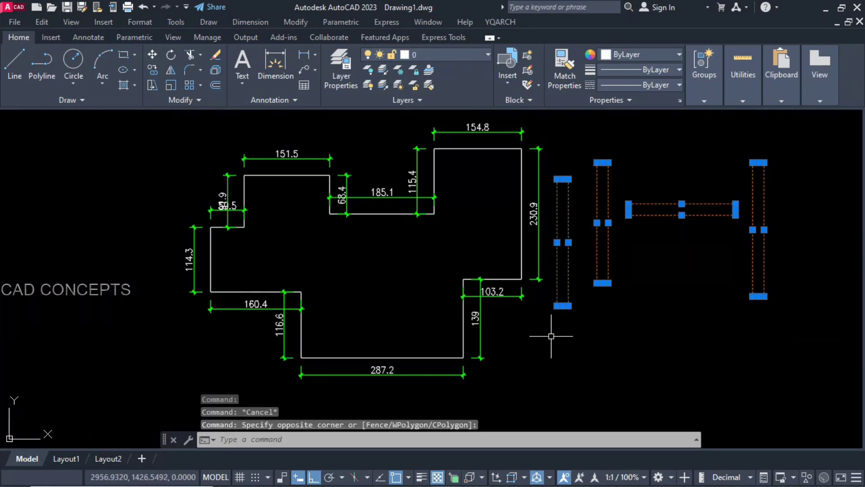
pyautogui.press('Escape')
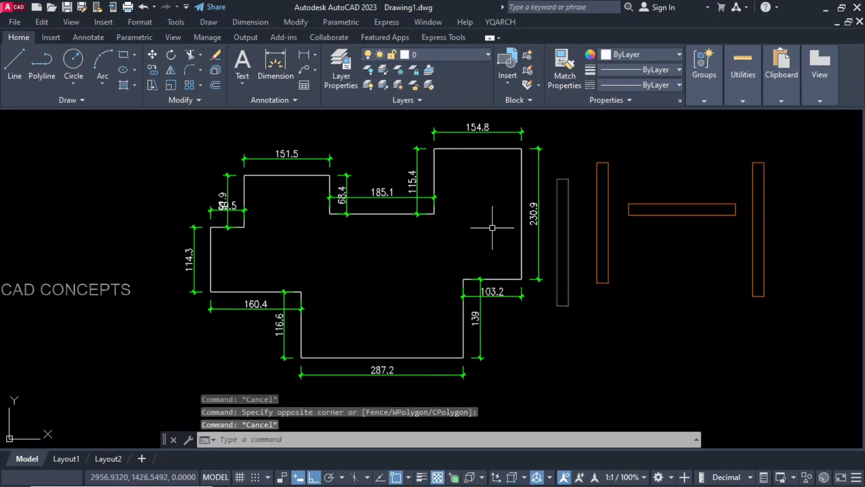
pyautogui.click(633, 213)
pyautogui.click(617, 238)
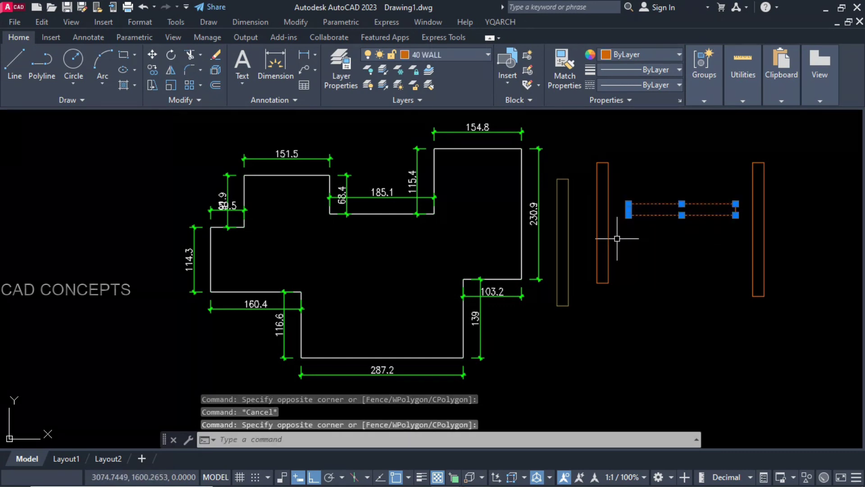
pyautogui.press('Escape')
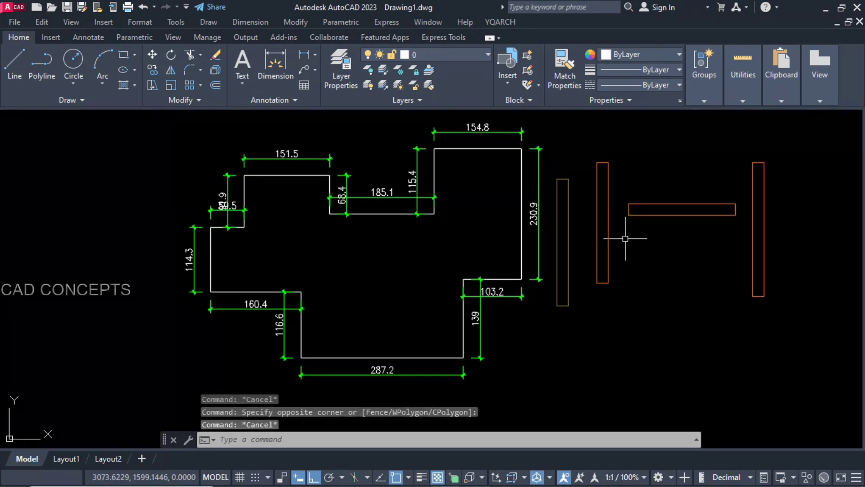
pyautogui.click(642, 241)
pyautogui.click(627, 180)
pyautogui.press('Escape')
pyautogui.click(480, 133)
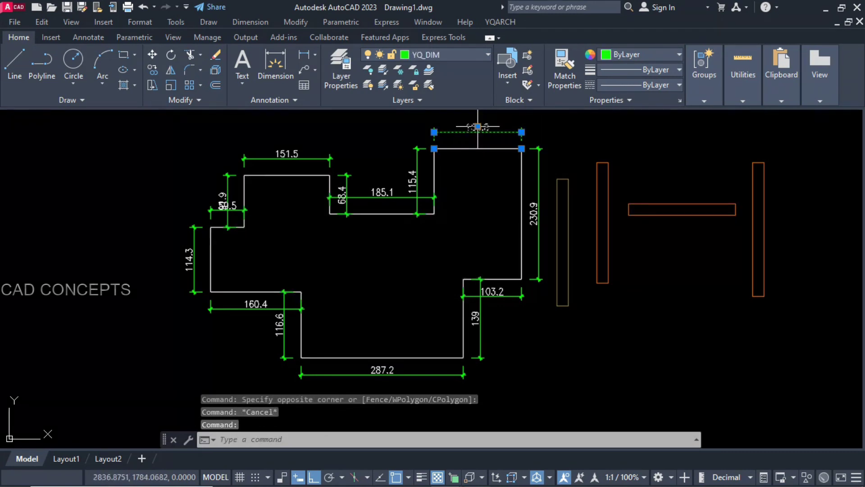
pyautogui.press('Escape')
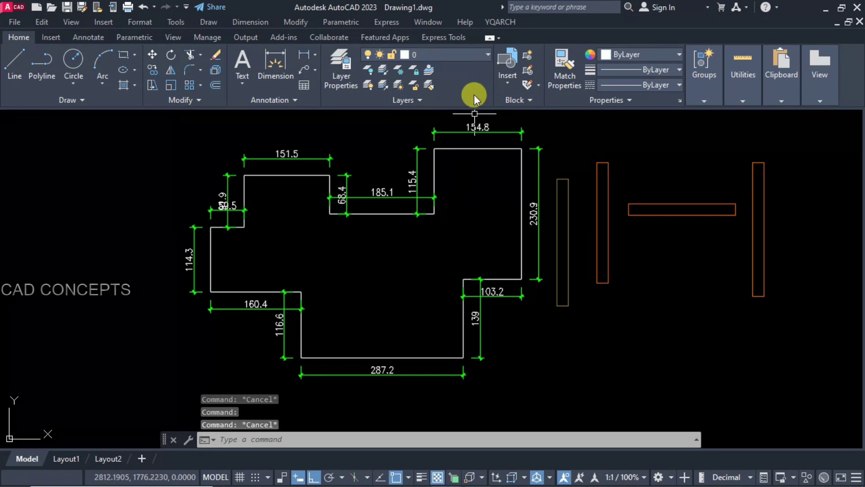
# - Open the YQArch configuration file with the YQSYS command and go to its DIMENSION SETTINGS section
pyautogui.write('YQSY')
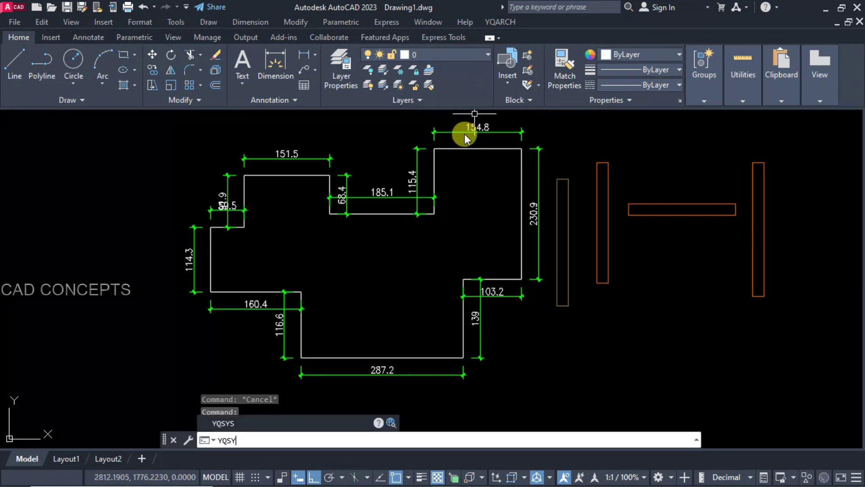
pyautogui.press('BackSpace')
pyautogui.press('BackSpace')
pyautogui.press('BackSpace')
pyautogui.write('YQS')
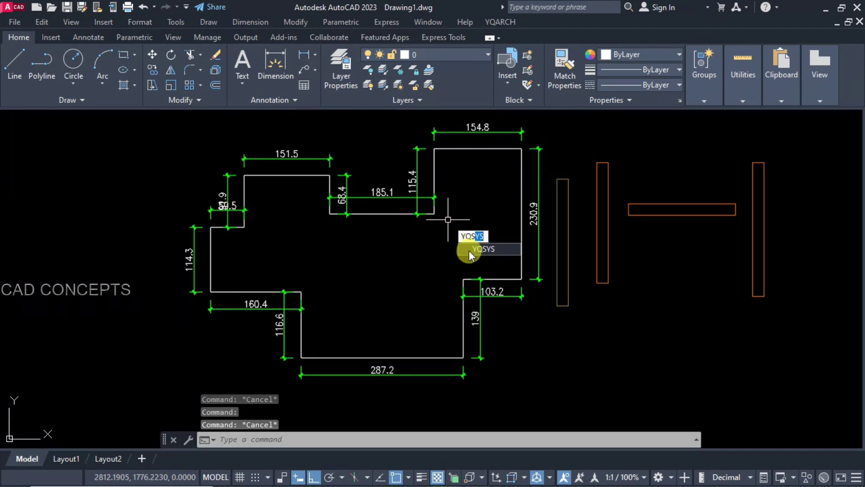
pyautogui.click(468, 248)
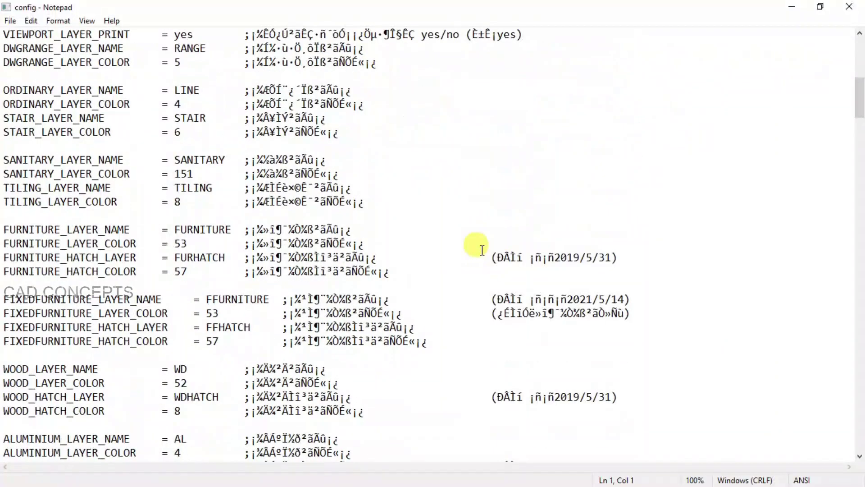
pyautogui.scroll(-5, 482, 250)
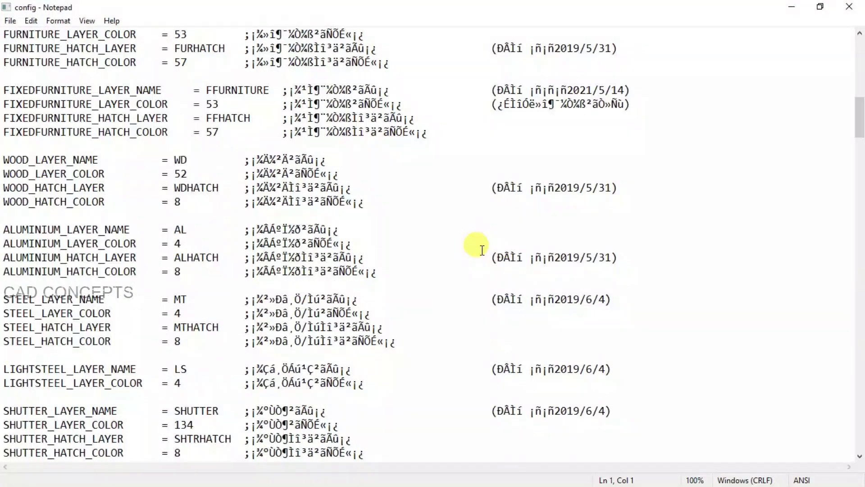
pyautogui.scroll(-14, 482, 250)
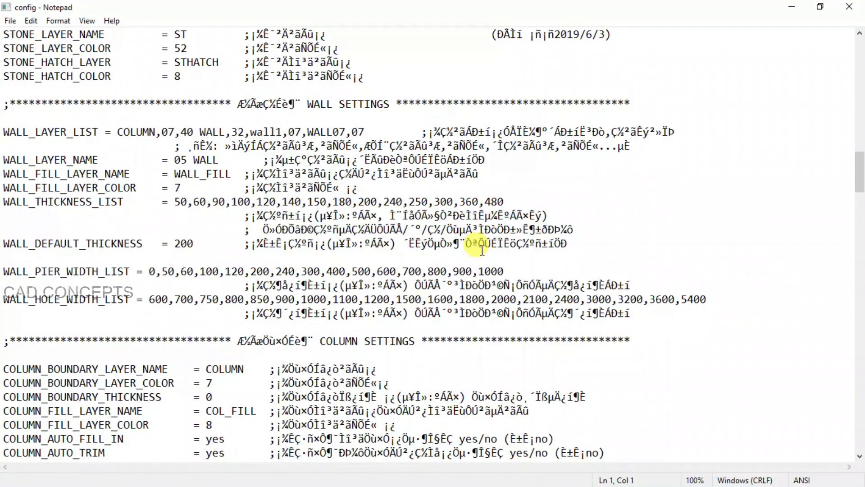
pyautogui.scroll(-13, 482, 250)
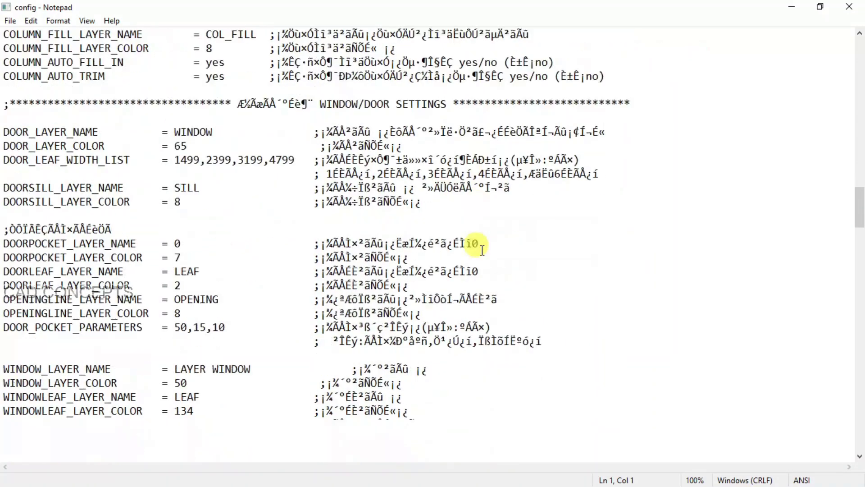
pyautogui.scroll(-4, 482, 250)
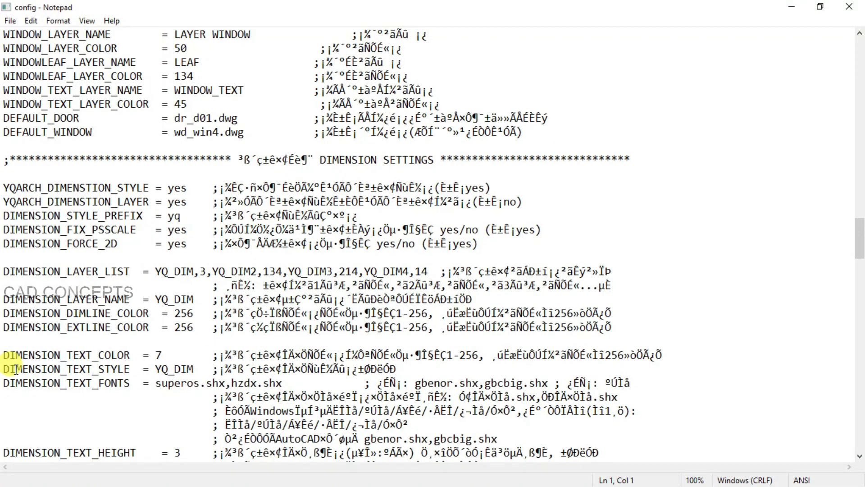
pyautogui.scroll(-1, 16, 370)
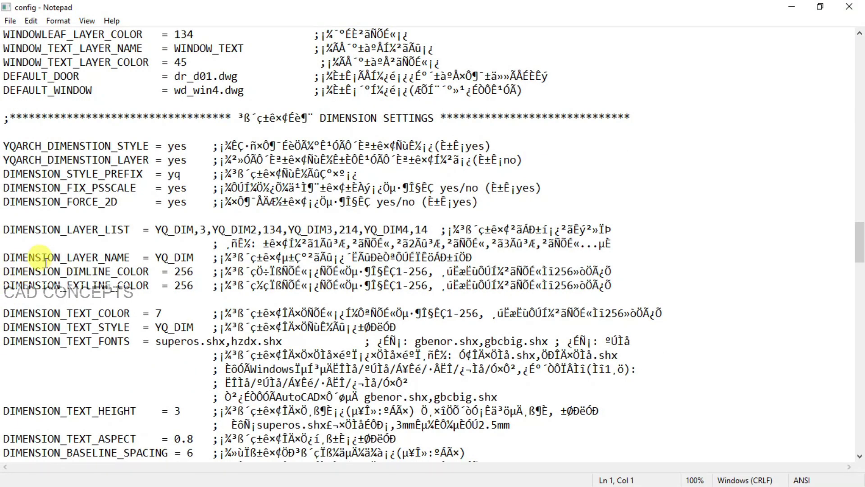
# - Rename the first layer in DIMENSION_LAYER_LIST to DIMENSION
pyautogui.doubleClick(161, 229)
pyautogui.click(156, 230)
pyautogui.moveTo(156, 230); pyautogui.dragTo(187, 230)
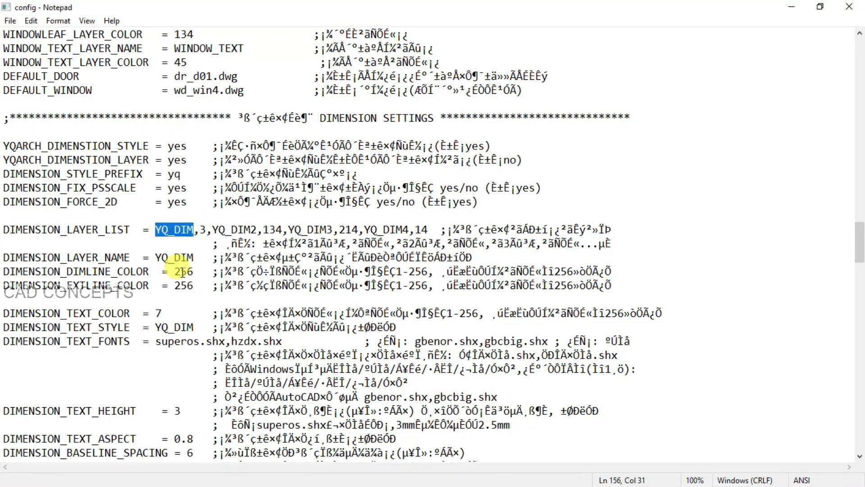
pyautogui.write('Y')
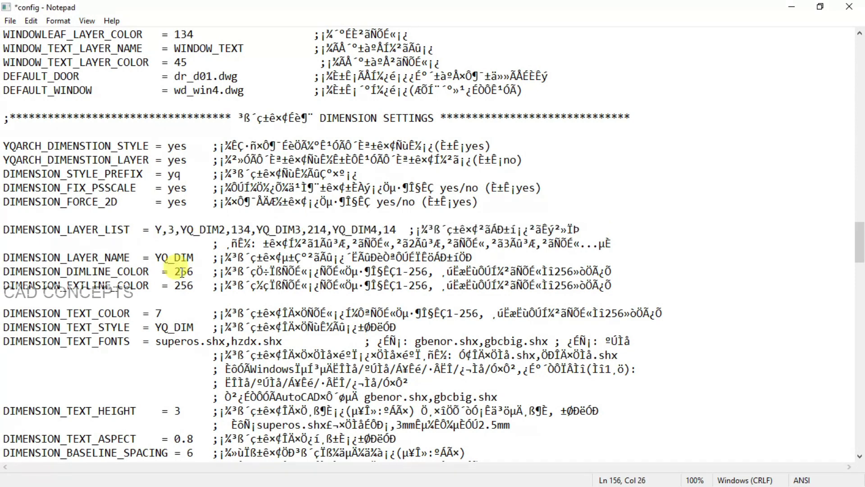
pyautogui.press('BackSpace')
pyautogui.write('DIMENSI')
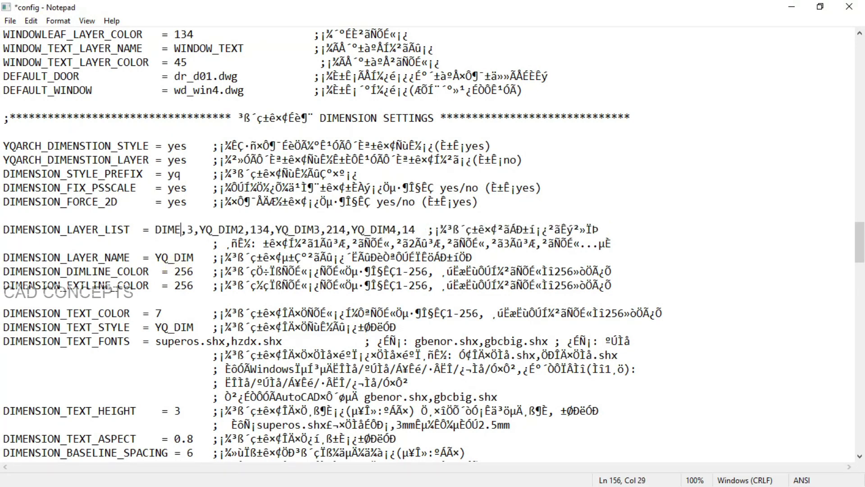
pyautogui.write('ON')
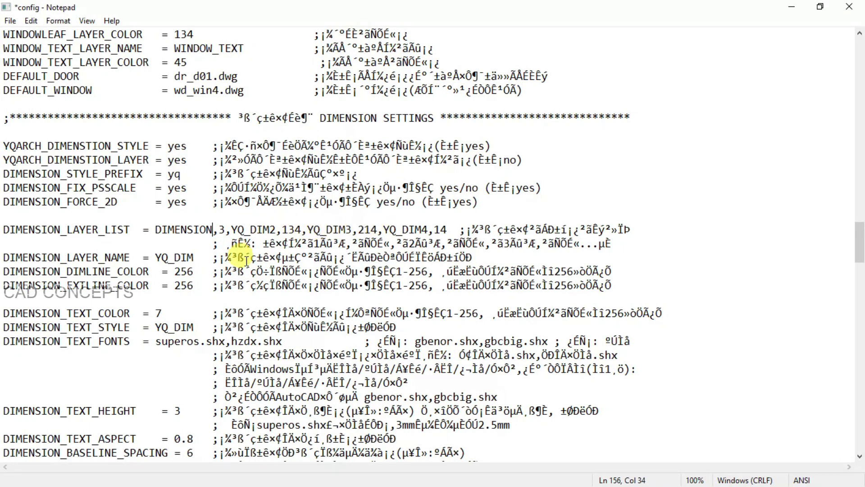
# - In DIMENSION_LAYER_LIST, set the colors of YQ_DIM2, YQ_DIM3 and YQ_DIM4 to 125, 120 and 15
pyautogui.moveTo(283, 230); pyautogui.dragTo(295, 230)
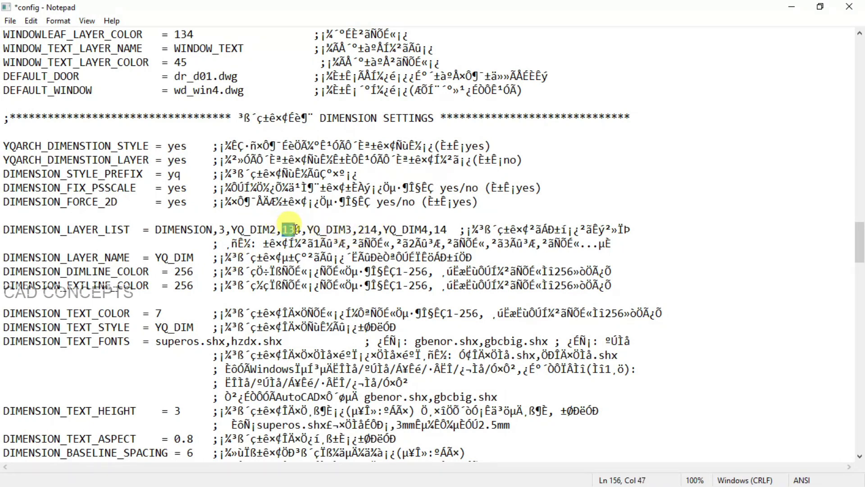
pyautogui.write('1')
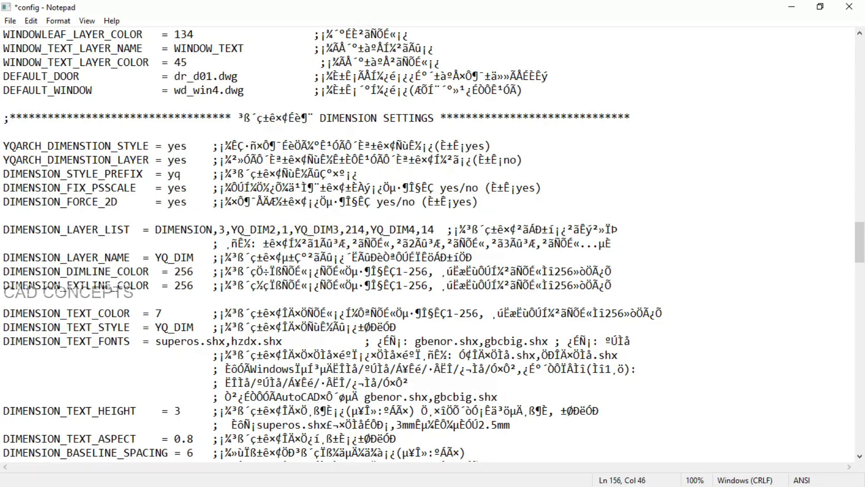
pyautogui.write('25')
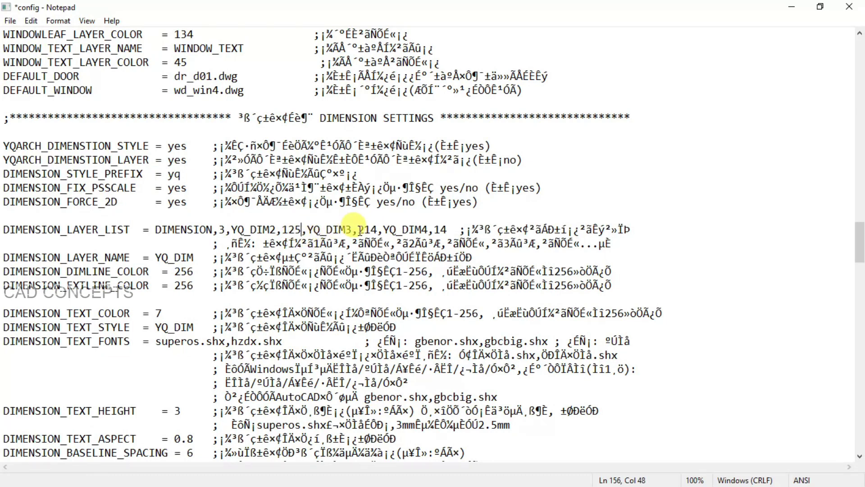
pyautogui.moveTo(358, 230); pyautogui.dragTo(374, 230)
pyautogui.write('120')
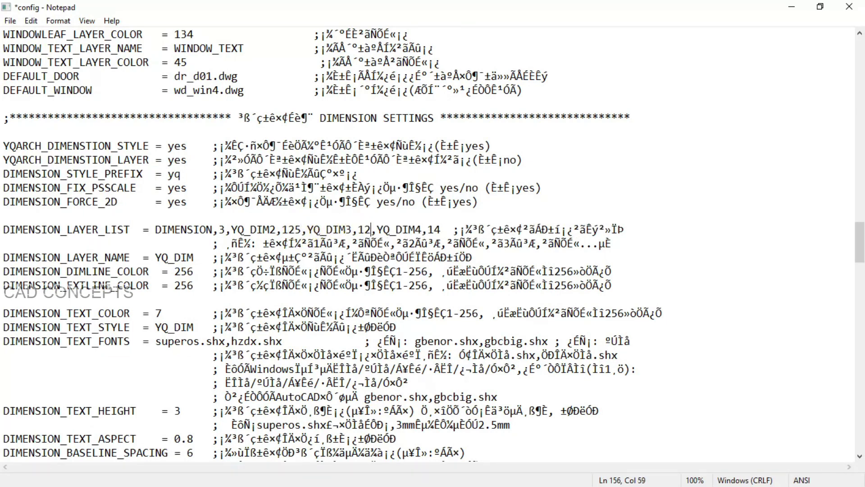
pyautogui.doubleClick(440, 230)
pyautogui.write('15')
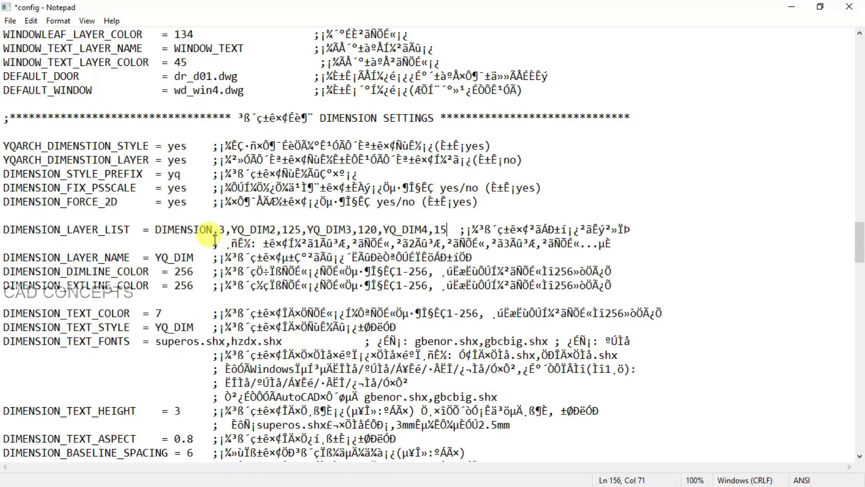
# - Set the DIMENSION layer's color to 6 in DIMENSION_LAYER_LIST and close the configuration file with its changes saved
pyautogui.write('6')
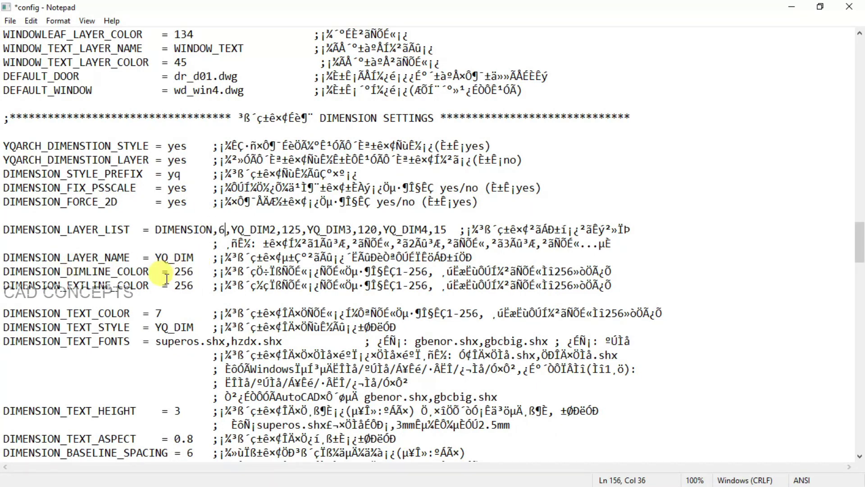
pyautogui.click(849, 6)
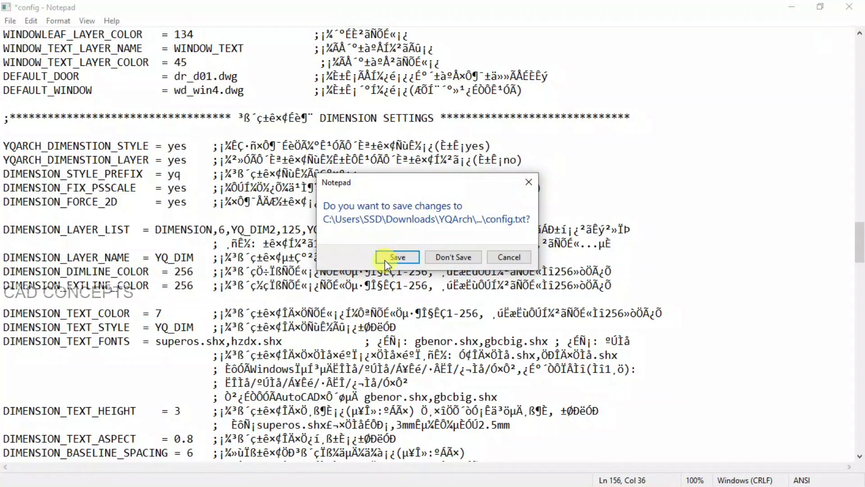
pyautogui.click(389, 256)
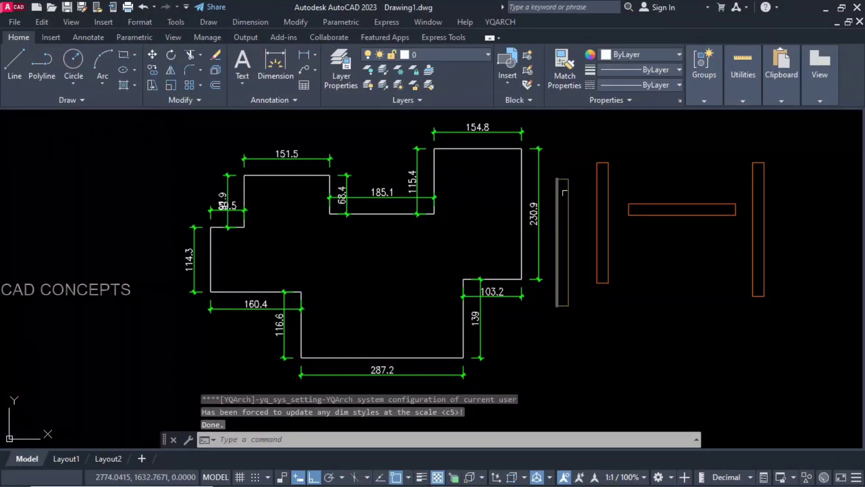
# - Erase the outline's green dimensions and dimension all its sides again with DDSS, using the Use Dimensions option
pyautogui.click(539, 189)
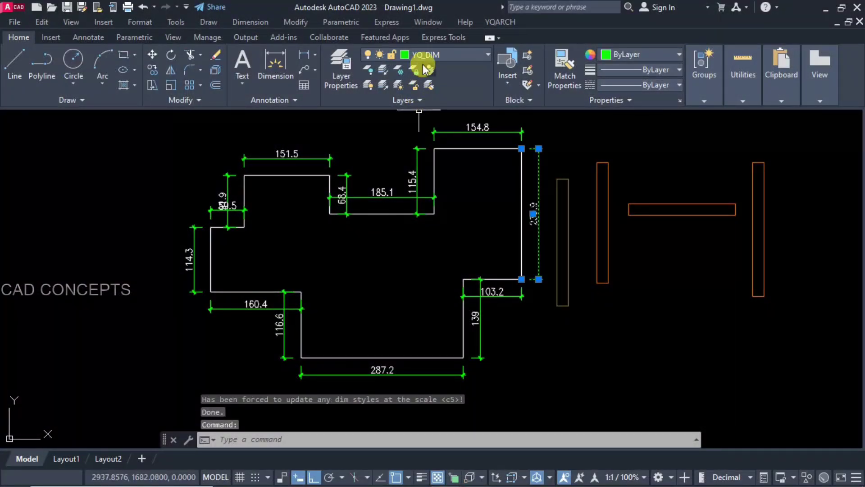
pyautogui.press('Escape')
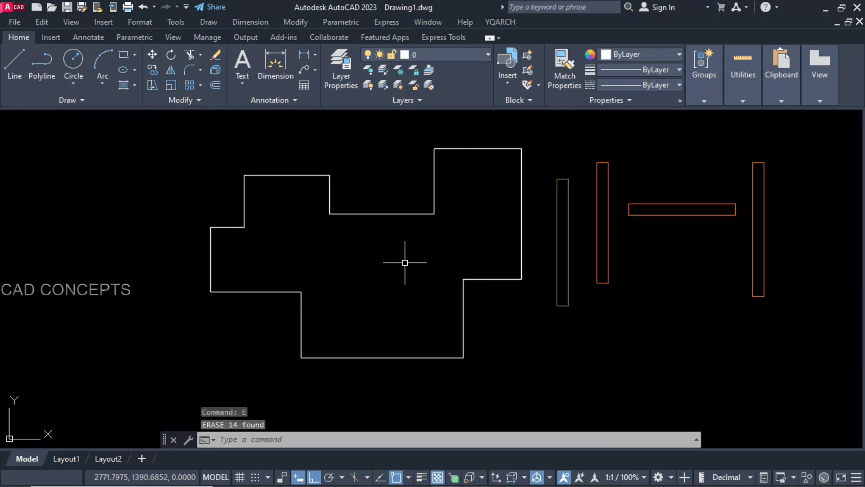
pyautogui.write('DDSS')
pyautogui.press('Return')
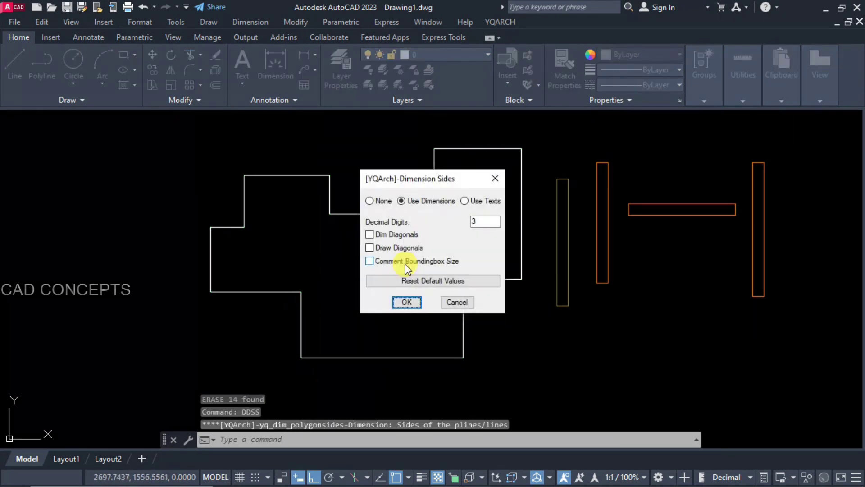
pyautogui.click(407, 302)
pyautogui.click(395, 212)
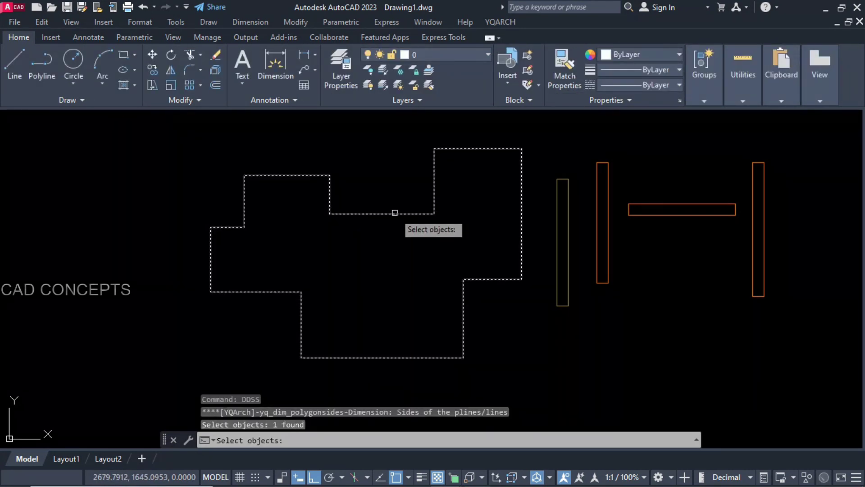
pyautogui.press('Return')
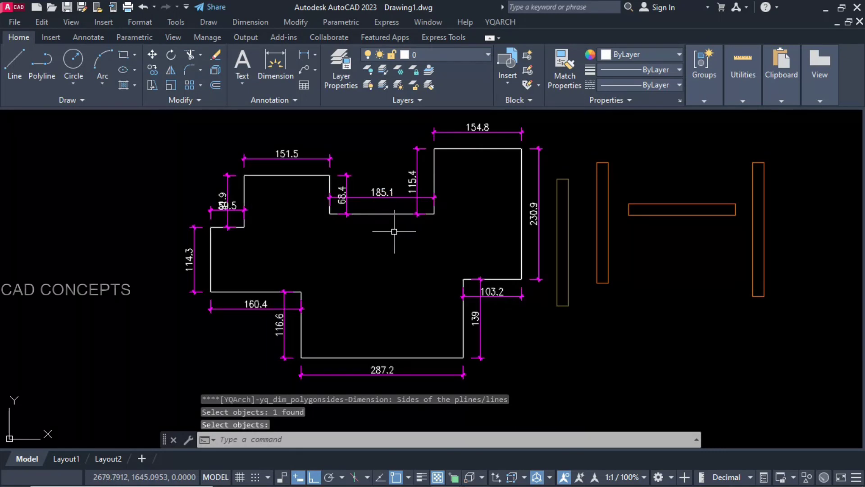
# - Select several of the new dimensions along the outline's upper edges and check their layer against the drawing's layer list
pyautogui.click(398, 198)
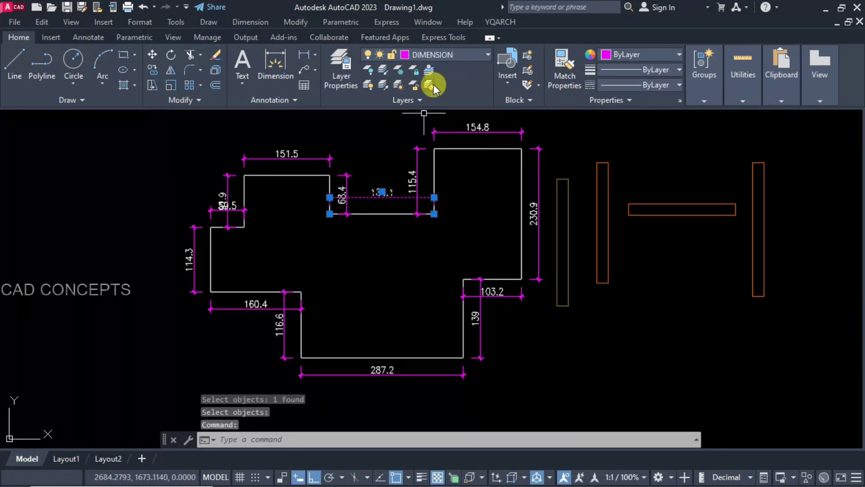
pyautogui.click(439, 55)
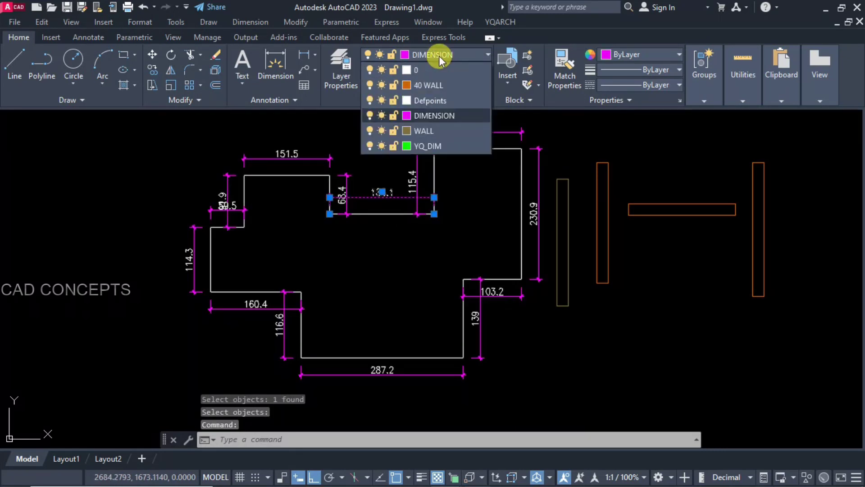
pyautogui.click(433, 117)
pyautogui.press('Escape')
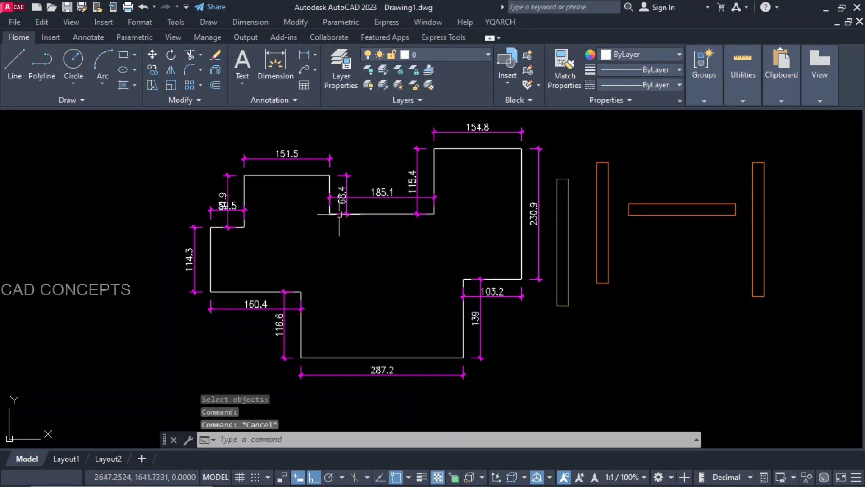
pyautogui.click(344, 201)
pyautogui.press('Escape')
pyautogui.click(415, 177)
pyautogui.press('Escape')
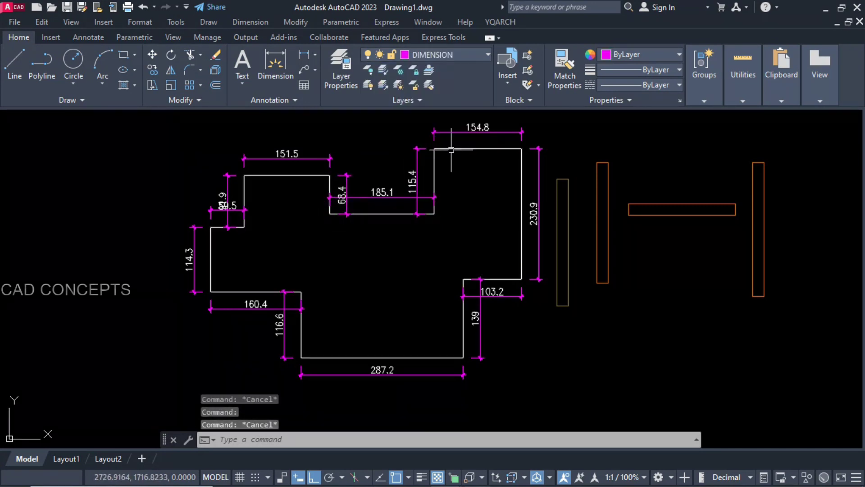
pyautogui.click(452, 132)
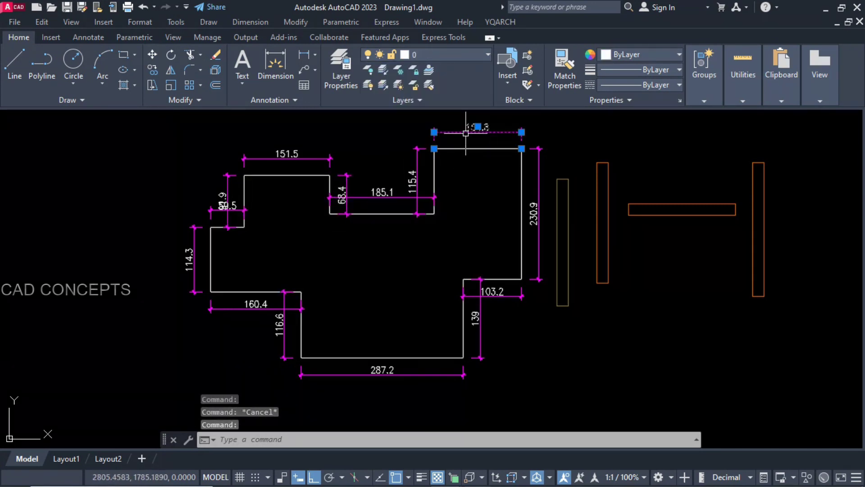
pyautogui.click(436, 55)
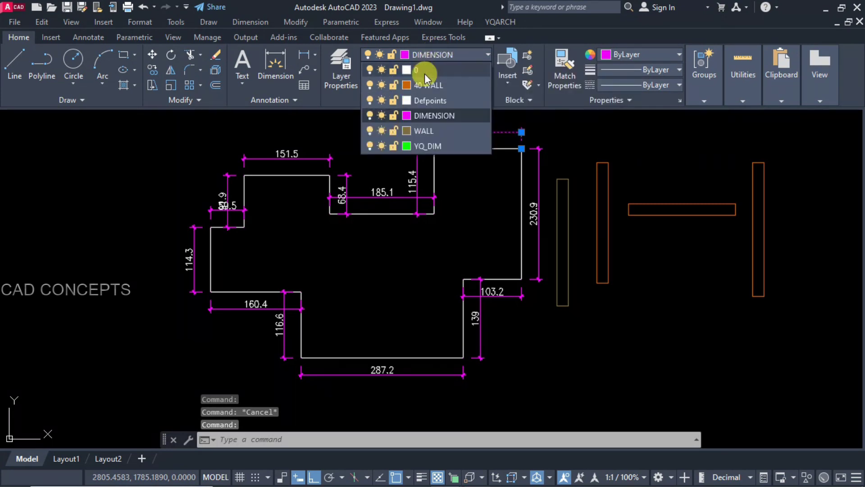
pyautogui.click(435, 116)
# - Erase all the dimensions around the outline, keeping the outline and the four walls
pyautogui.press('Delete')
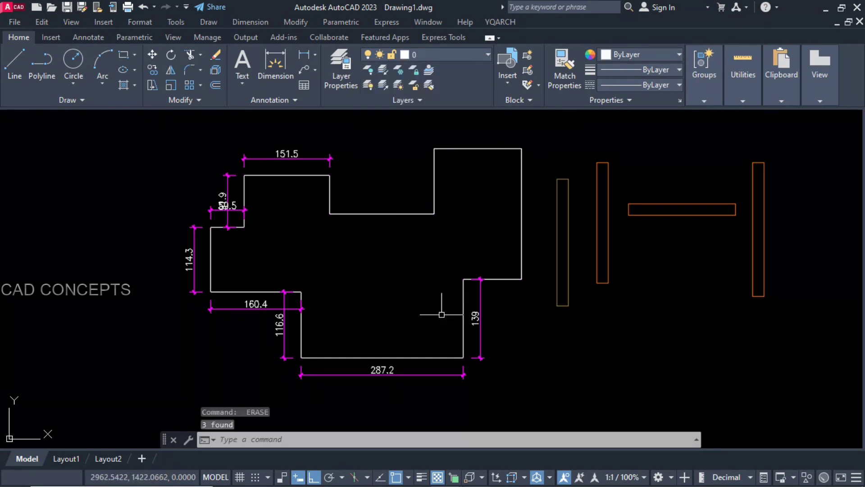
pyautogui.click(271, 394)
pyautogui.click(543, 207)
pyautogui.press('Delete')
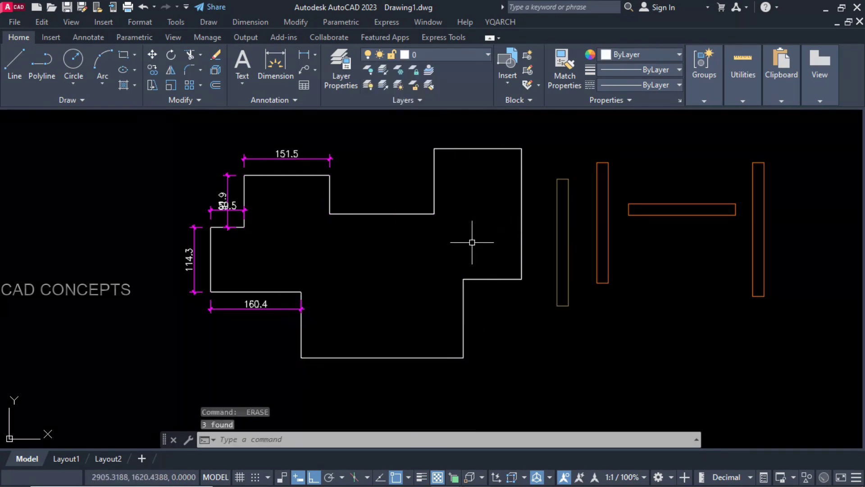
pyautogui.click(151, 353)
pyautogui.click(365, 152)
pyautogui.press('Delete')
pyautogui.click(299, 159)
pyautogui.press('Delete')
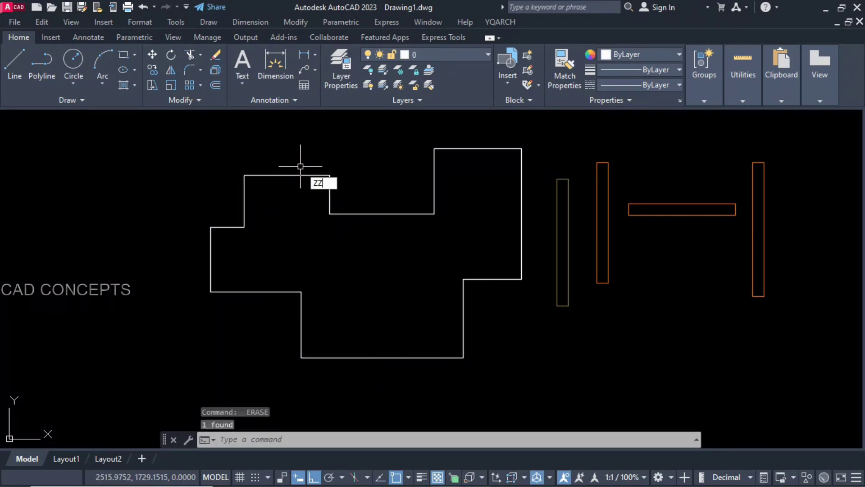
# - Place a filled 40 × 50 column inside the white outline with the ZZR command
pyautogui.press('Return')
pyautogui.click(361, 272)
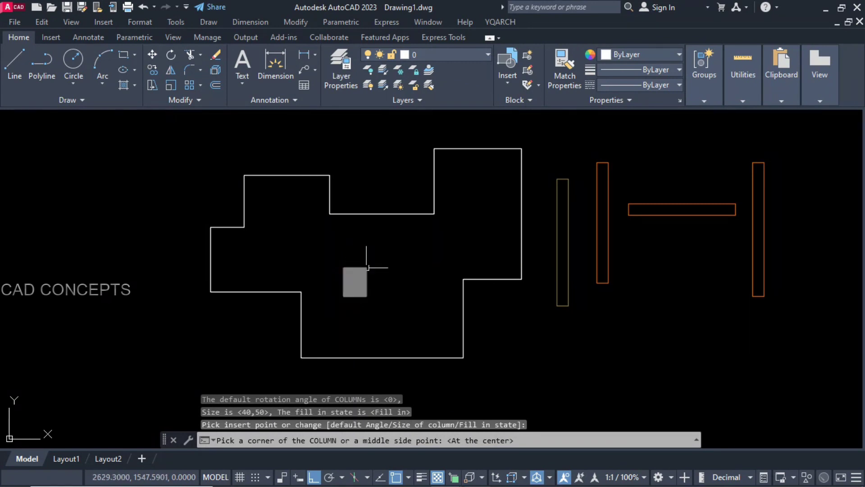
pyautogui.press('Escape')
pyautogui.press('Escape')
# - Select the column's boundary, look at its Draw Order options and check which layer the boundary is on
pyautogui.click(368, 275)
pyautogui.rightClick(376, 265)
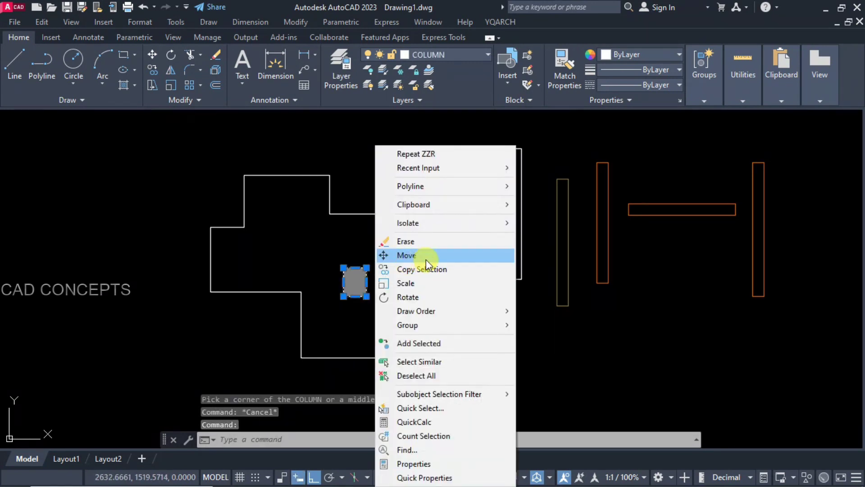
pyautogui.moveTo(446, 311)
pyautogui.click(491, 310)
pyautogui.click(334, 317)
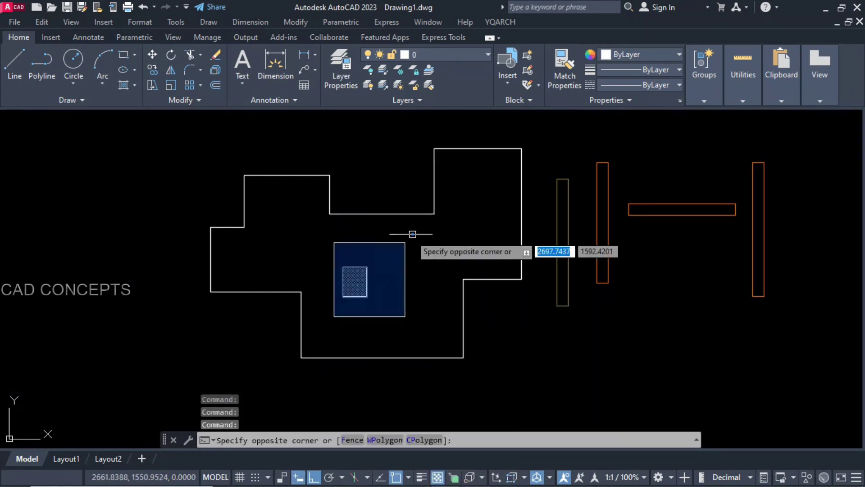
pyautogui.click(412, 234)
pyautogui.press('Escape')
pyautogui.click(355, 268)
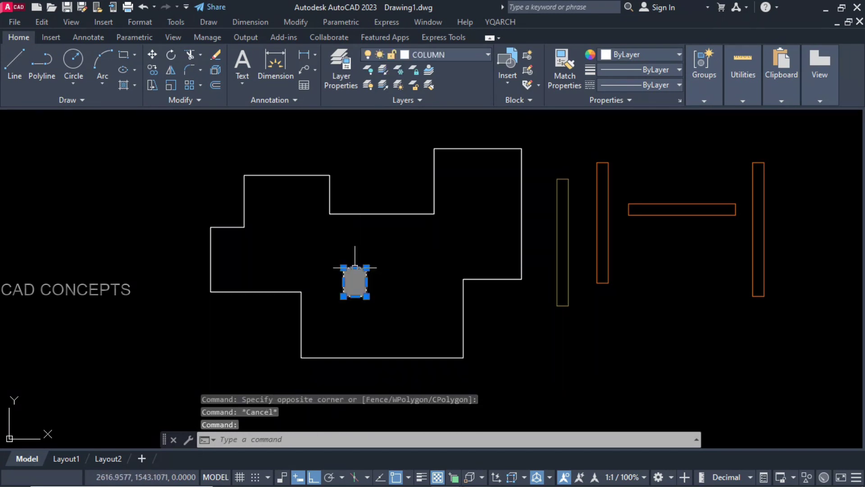
pyautogui.press('Escape')
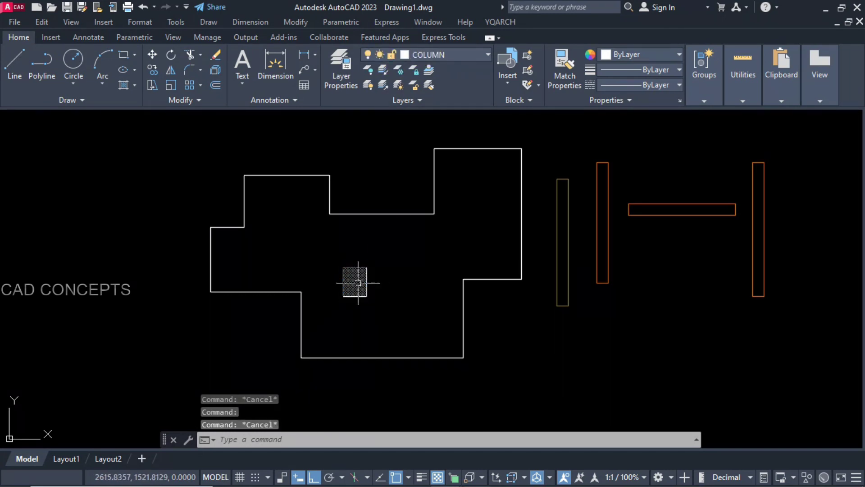
# - Select the column's solid fill and check its layer against the drawing's layer list
pyautogui.click(355, 282)
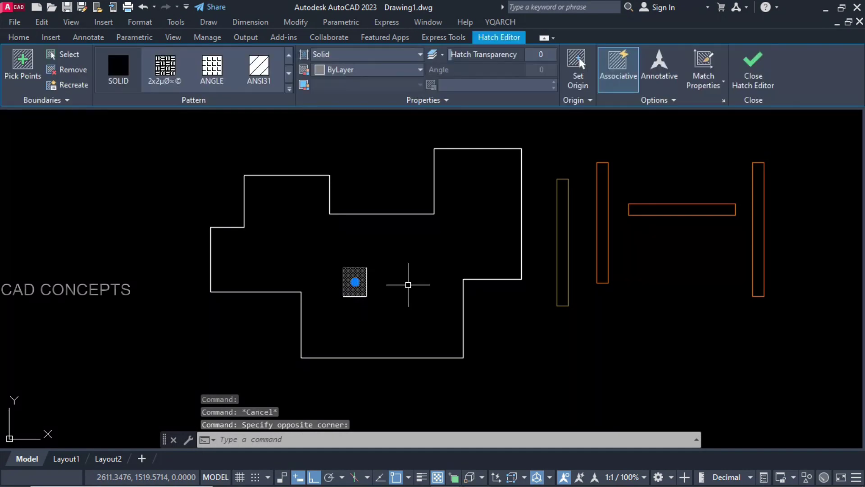
pyautogui.click(27, 38)
pyautogui.click(413, 53)
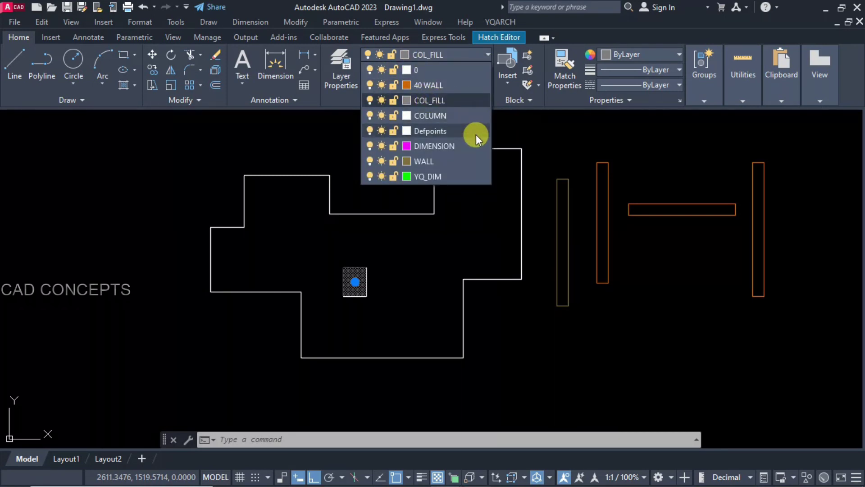
pyautogui.click(430, 116)
pyautogui.press('Escape')
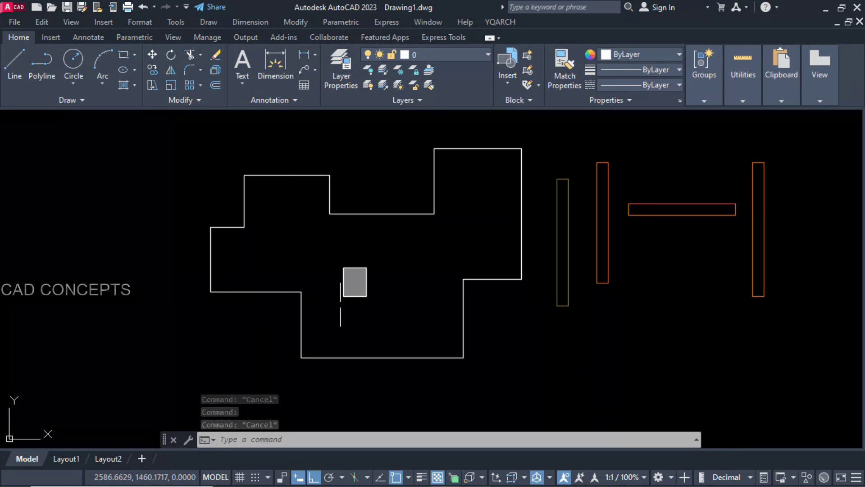
# - Open the configuration file with YQSYS and set COLUMN_BOUNDARY_LAYER_NAME to 04 COLUMN and COLUMN_BOUNDARY_LAYER_COLOR to 13
pyautogui.write('YQSYS')
pyautogui.press('Return')
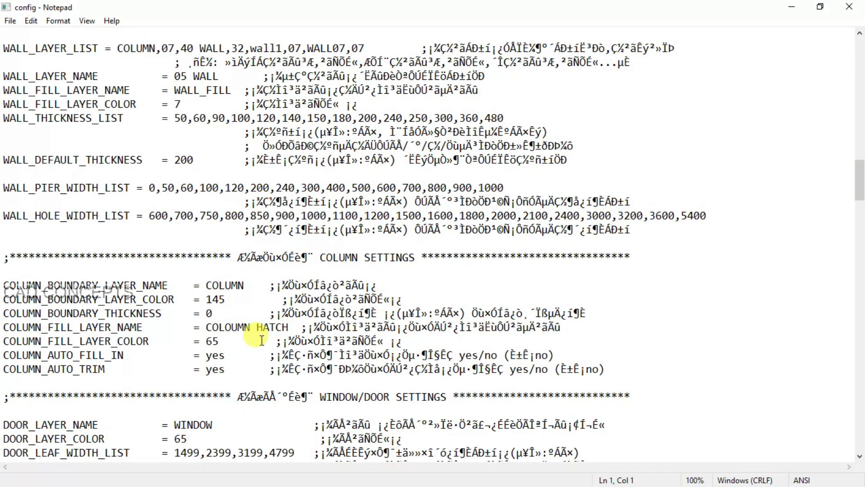
pyautogui.moveTo(207, 285); pyautogui.dragTo(244, 285)
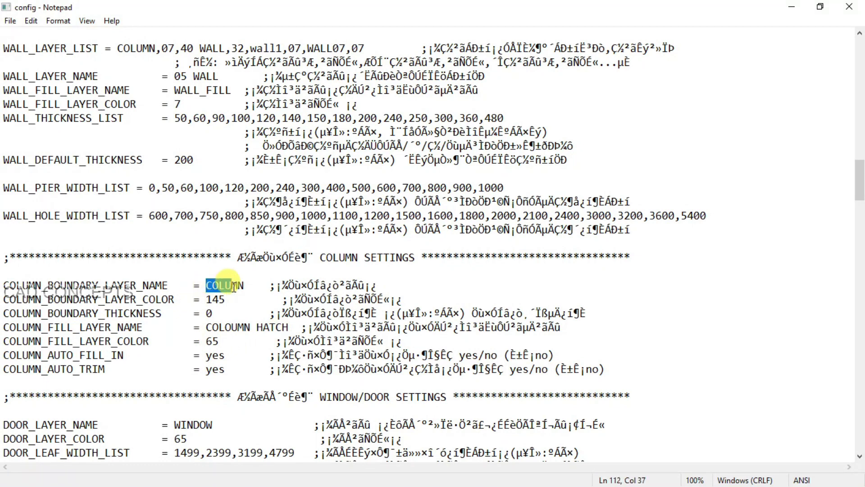
pyautogui.click(206, 285)
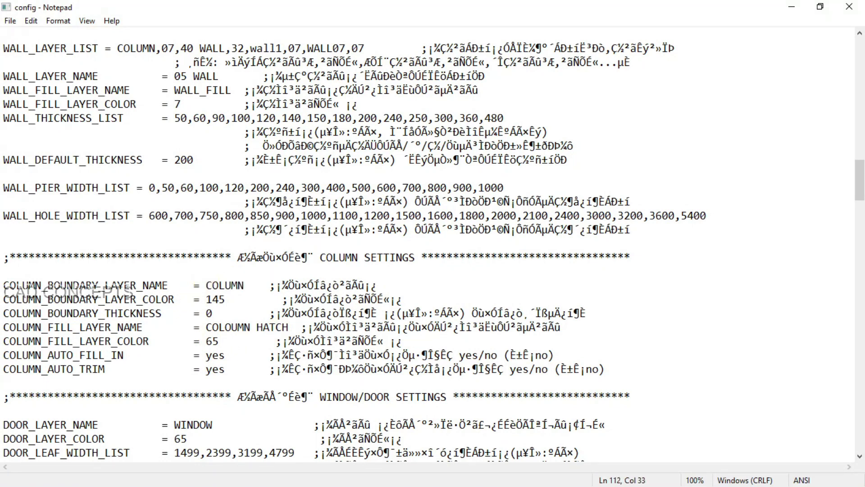
pyautogui.write('04')
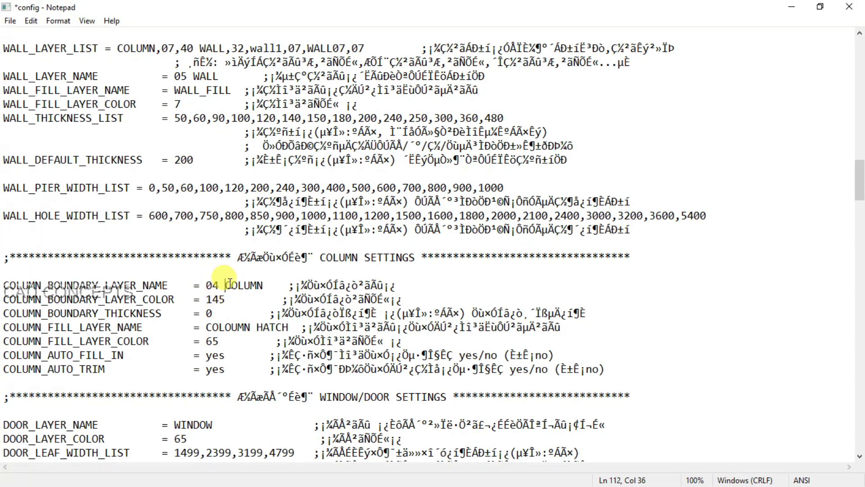
pyautogui.moveTo(222, 300); pyautogui.dragTo(206, 299)
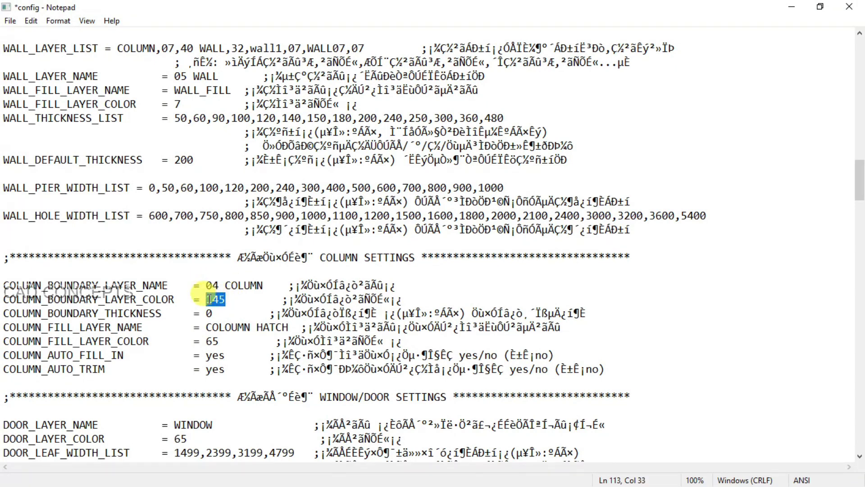
pyautogui.write('13')
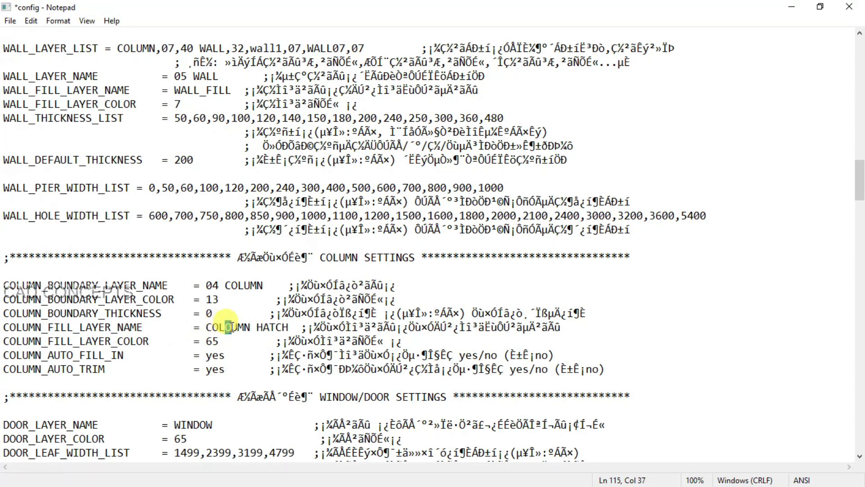
# - Correct COLUMN_FILL_LAYER_NAME to COLUMN HATCH, set COLUMN_FILL_LAYER_COLOR to 15 and close the configuration file with its changes saved
pyautogui.press('Delete')
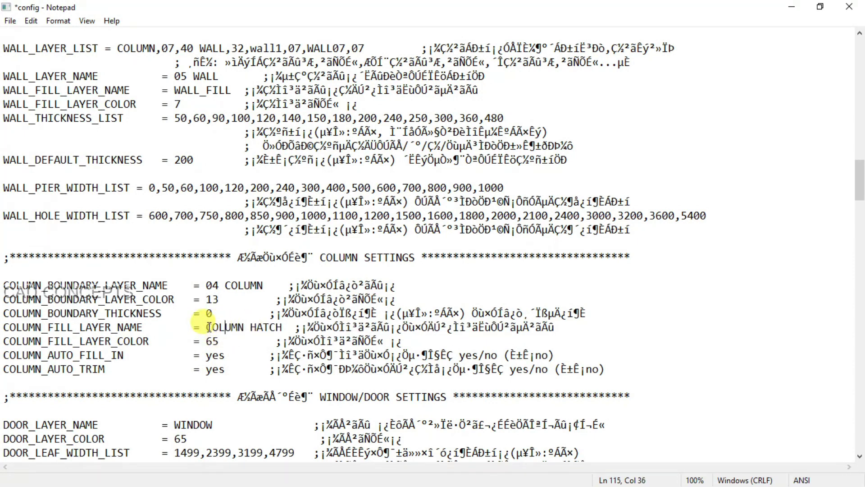
pyautogui.moveTo(206, 327); pyautogui.dragTo(282, 327)
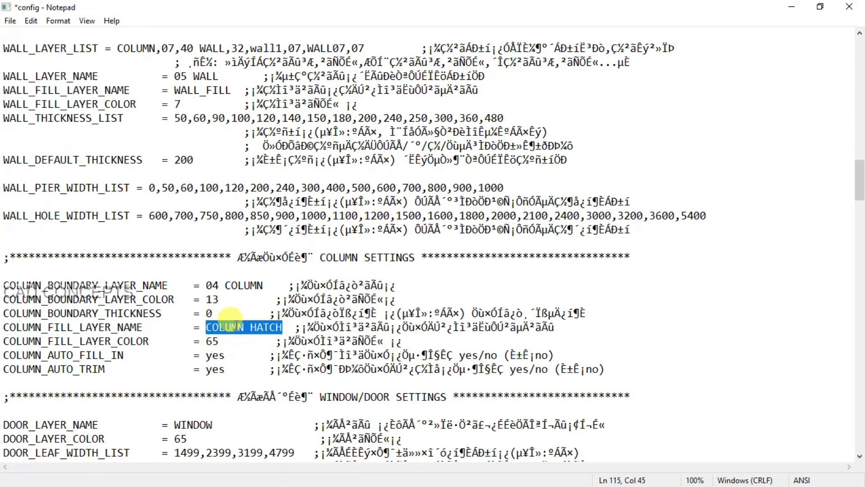
pyautogui.click(218, 341)
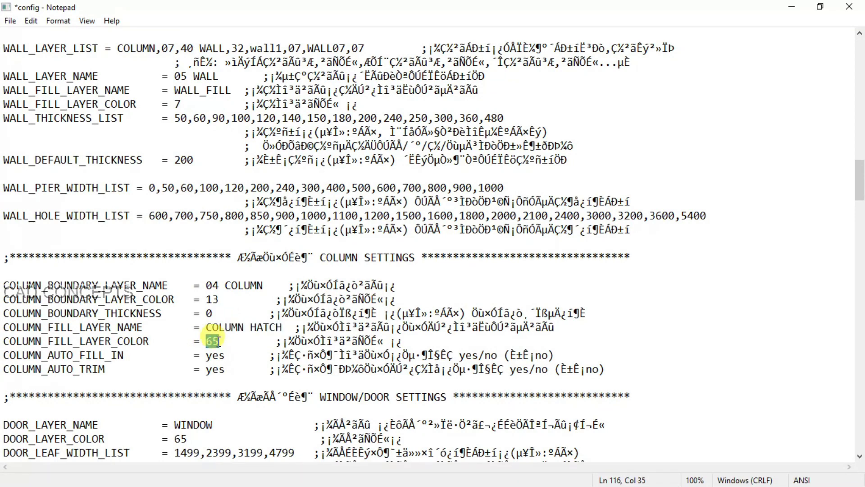
pyautogui.write('15')
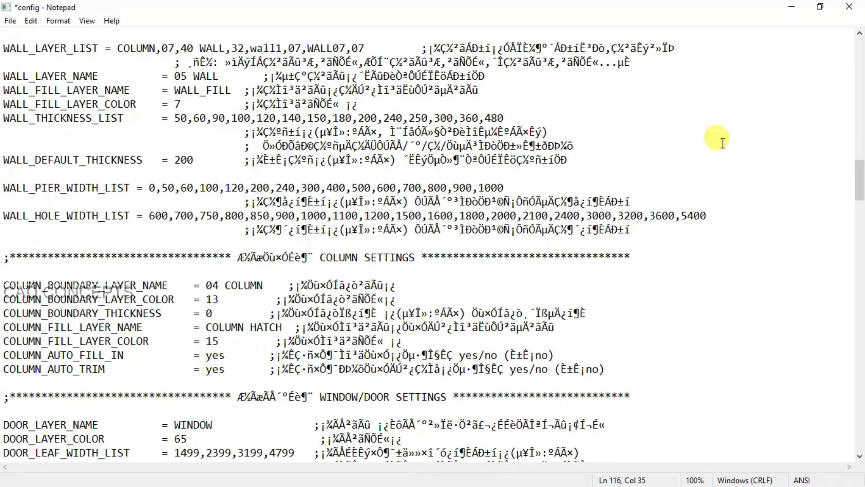
pyautogui.click(849, 8)
# - Erase the existing column and place a new filled 40 × 50 one inside the outline with ZZR
pyautogui.click(399, 252)
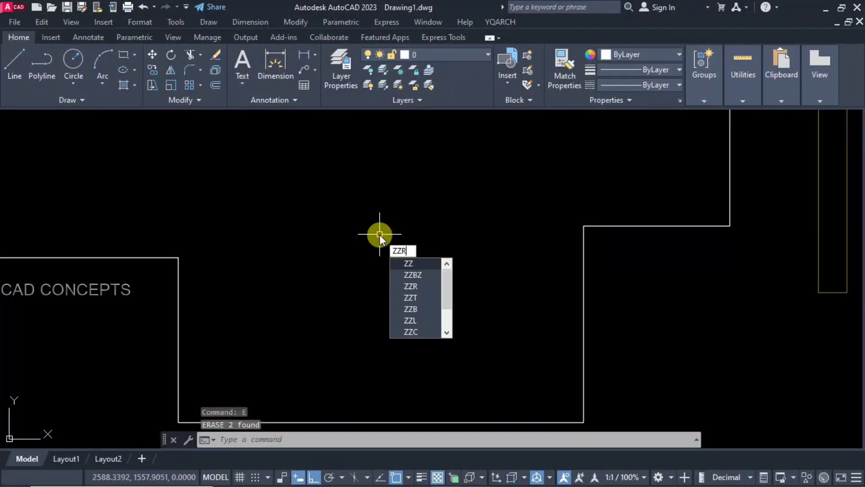
pyautogui.press('Return')
pyautogui.click(353, 229)
pyautogui.click(385, 229)
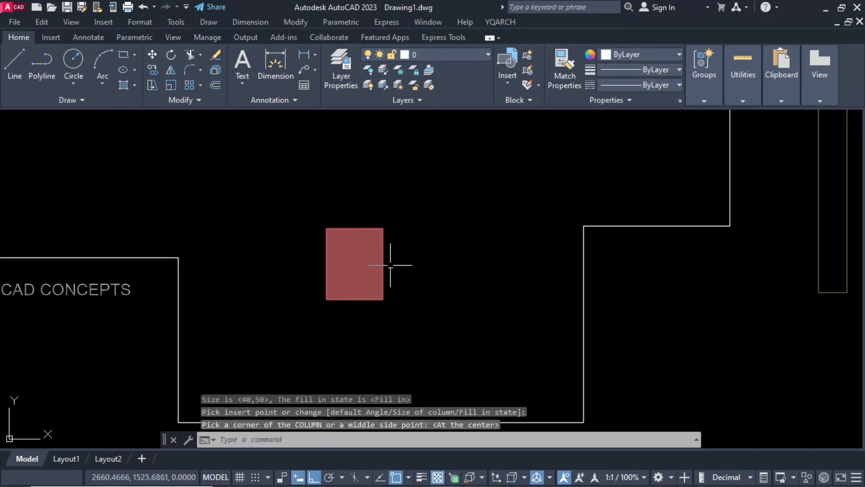
# - Select the new column's boundary and check its layer against the drawing's layer list
pyautogui.scroll(2, 387, 266)
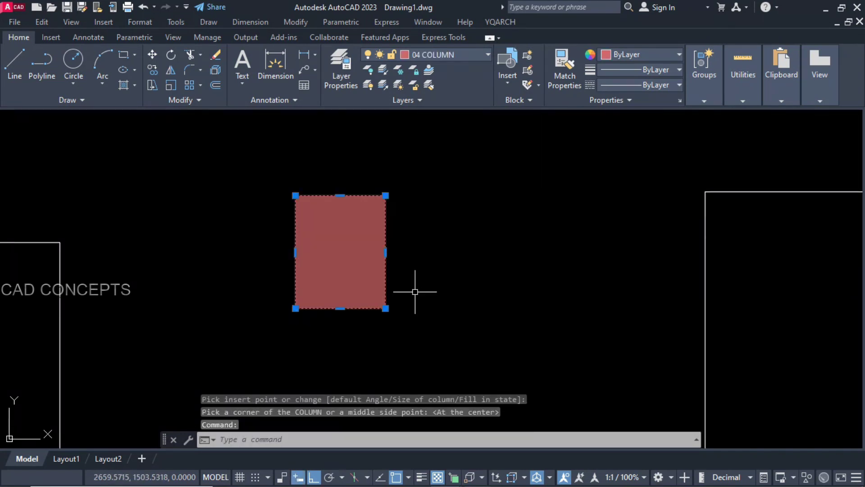
pyautogui.click(419, 56)
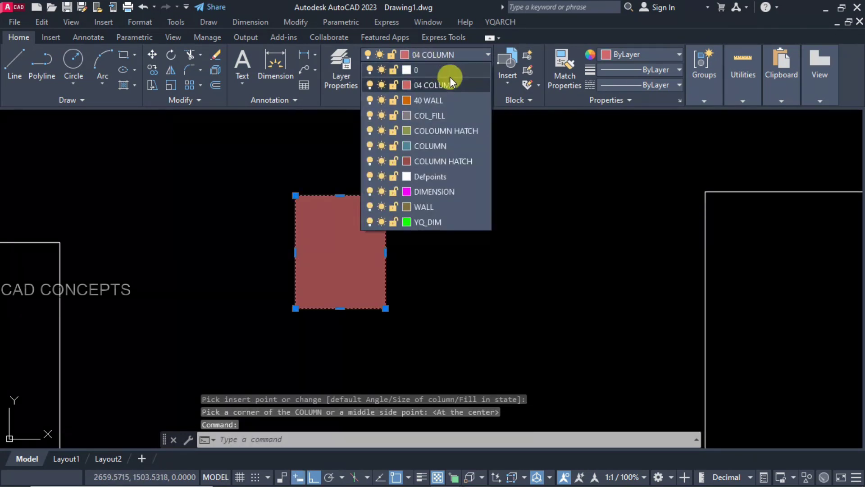
pyautogui.click(423, 86)
pyautogui.press('Escape')
# - Select the new column's hatch fill and check which layer and color it uses in the layer list
pyautogui.click(340, 226)
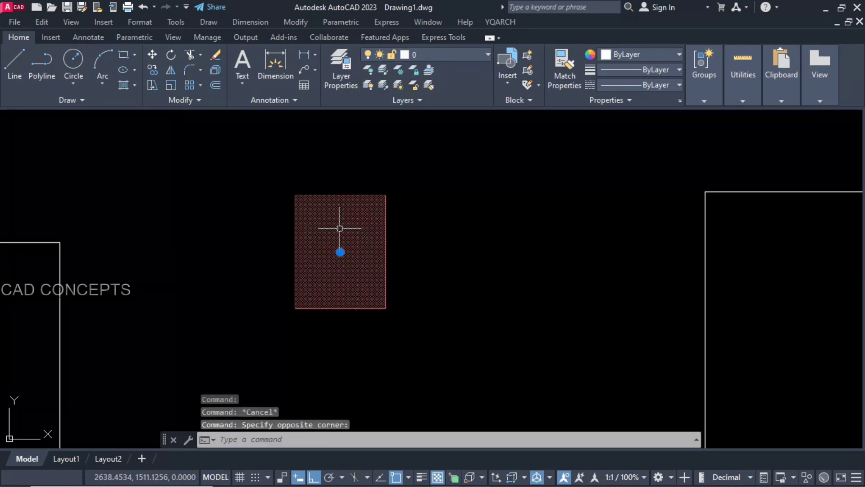
pyautogui.click(19, 37)
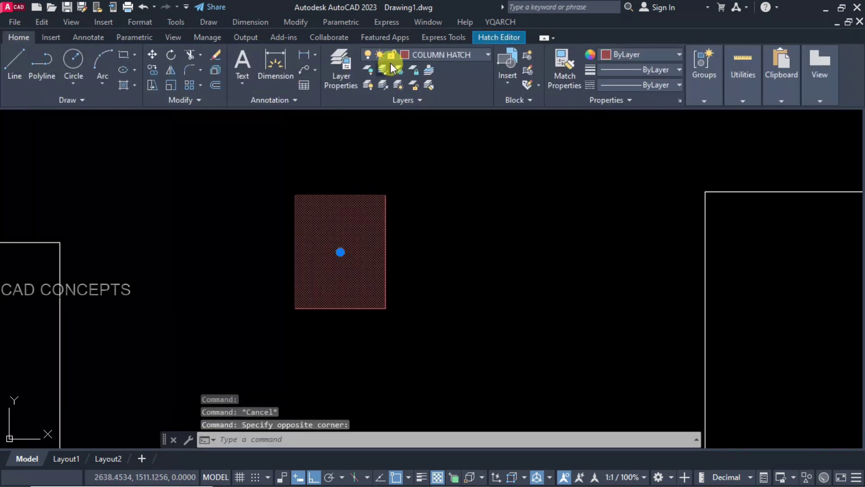
pyautogui.click(439, 55)
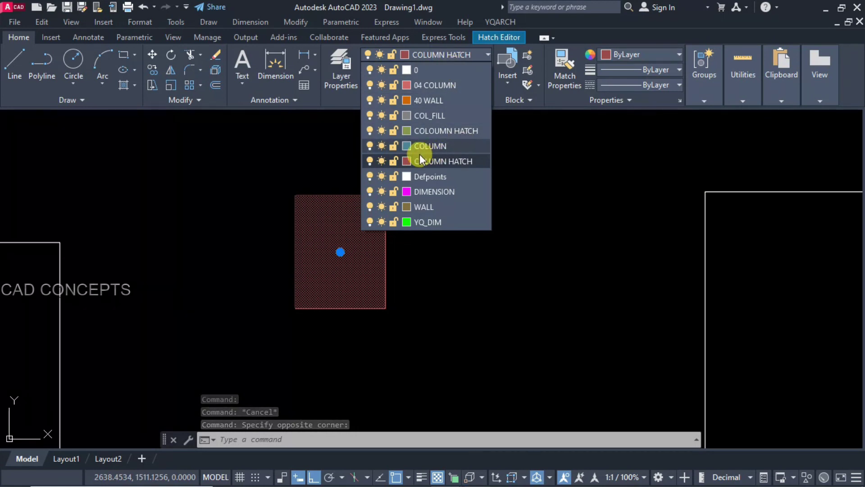
pyautogui.click(431, 161)
pyautogui.press('Escape')
# - Open a door in the lower part of the rightmost vertical wall with YQArch's door command, hole width 90 and pier length 20
pyautogui.scroll(-3, 363, 247)
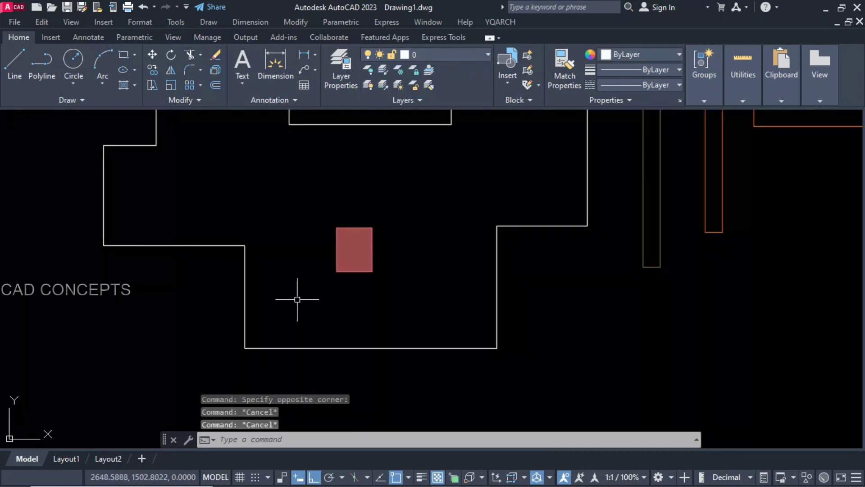
pyautogui.moveTo(299, 295); pyautogui.dragTo(388, 238)
pyautogui.press('Escape')
pyautogui.scroll(-5, 388, 252)
pyautogui.moveTo(390, 271)
pyautogui.mouseDown(button='middle')
pyautogui.moveTo(365, 257)
pyautogui.moveTo(360, 269)
pyautogui.mouseUp(button='middle')
pyautogui.scroll(3, 363, 256)
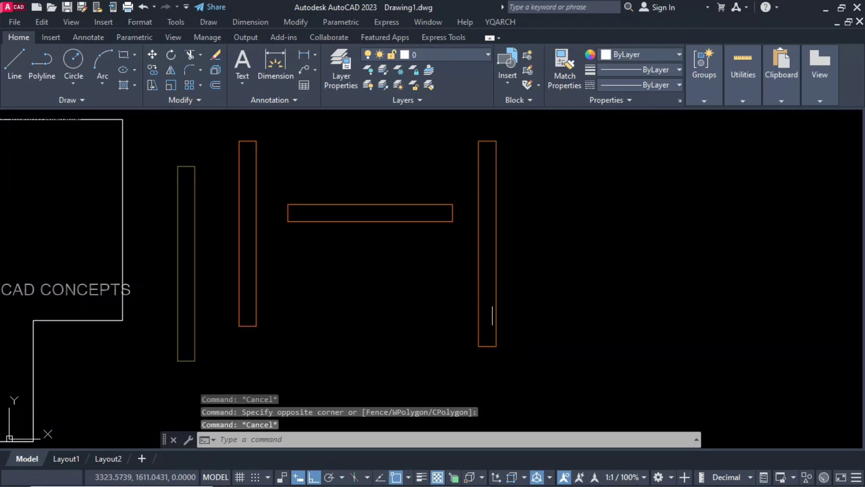
pyautogui.write('a')
pyautogui.press('Return')
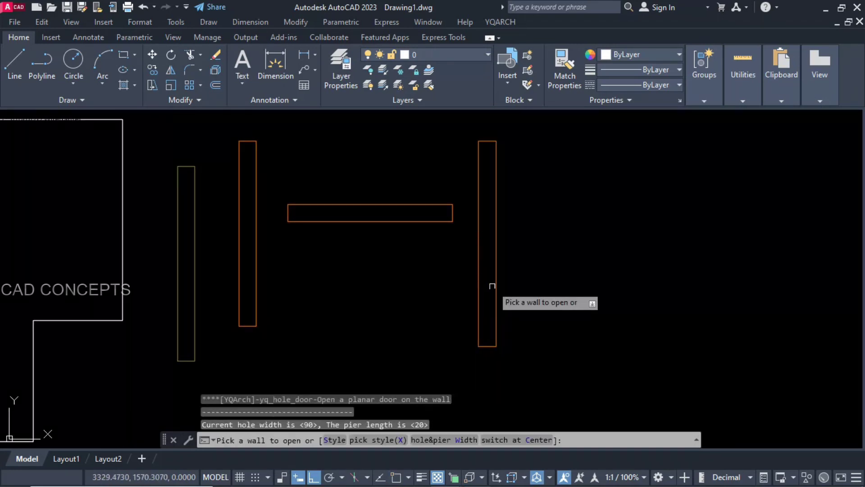
pyautogui.click(494, 287)
pyautogui.press('Escape')
# - Select the inserted door and check its layer against the drawing's layer list
pyautogui.click(511, 256)
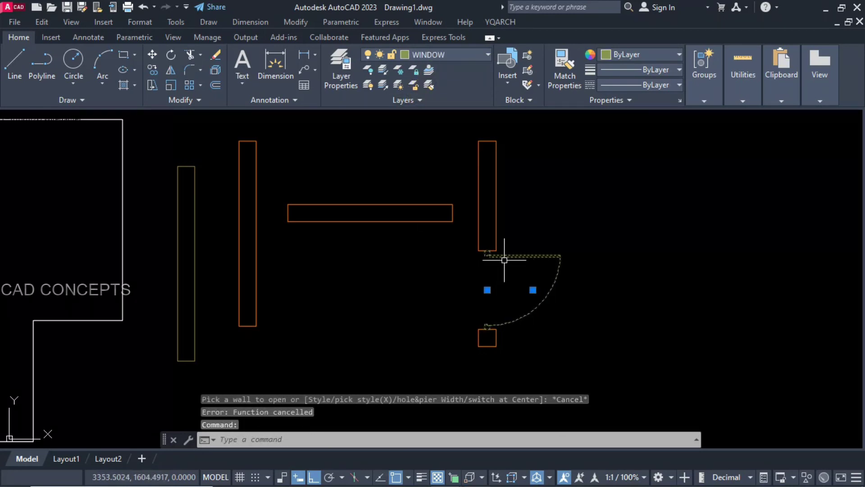
pyautogui.click(444, 54)
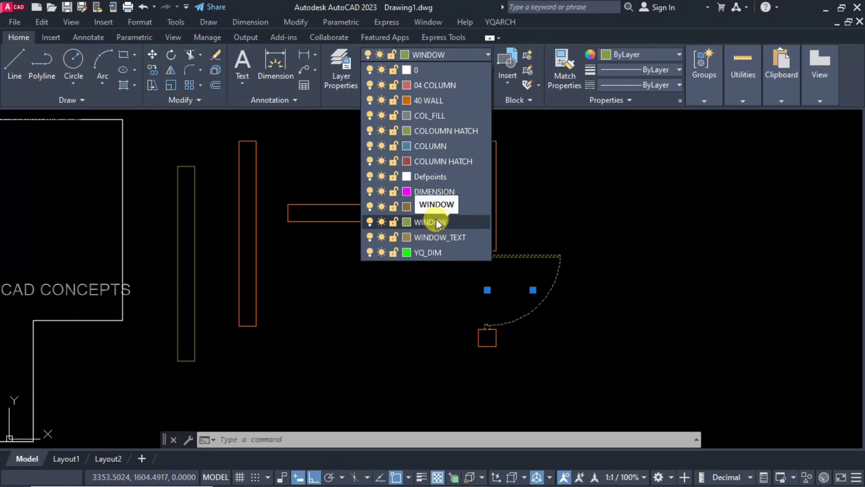
pyautogui.press('Escape')
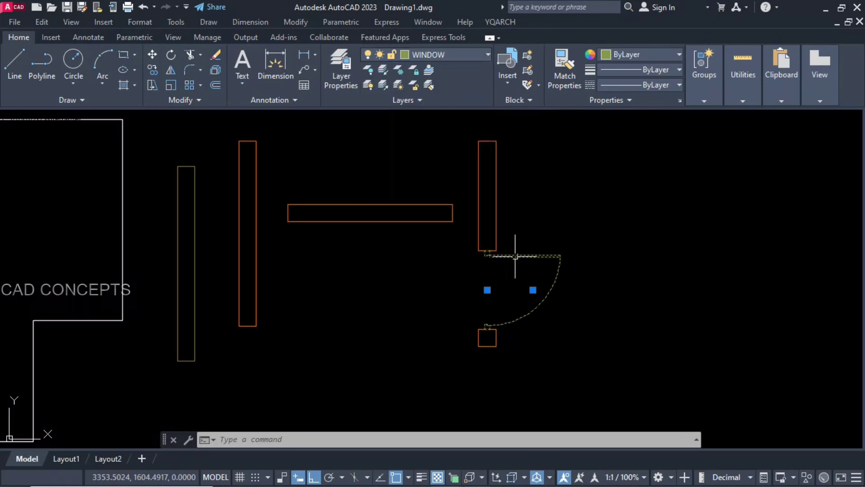
pyautogui.press('Escape')
# - Erase the door from the rightmost wall
pyautogui.press('e')
pyautogui.press('Return')
pyautogui.click(504, 259)
pyautogui.press('Return')
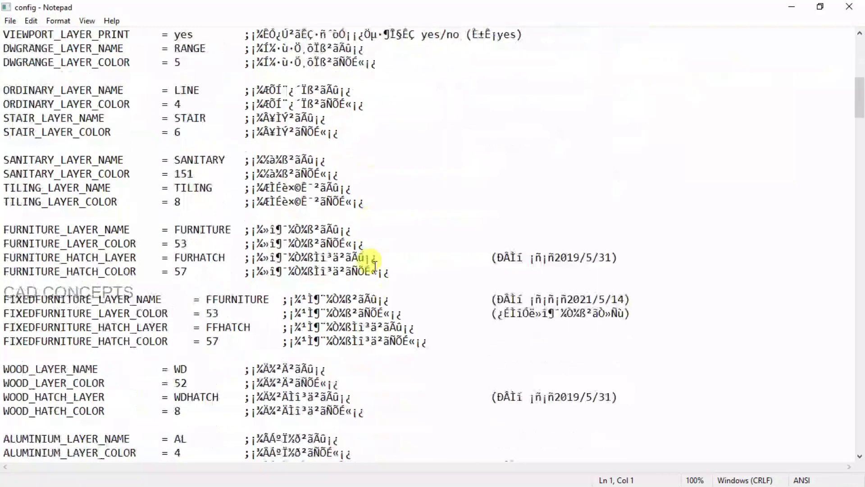
# - In the YQArch config file's window/door settings, set the door layer name to DORR and its color to 3, and save the file
pyautogui.scroll(-4, 375, 266)
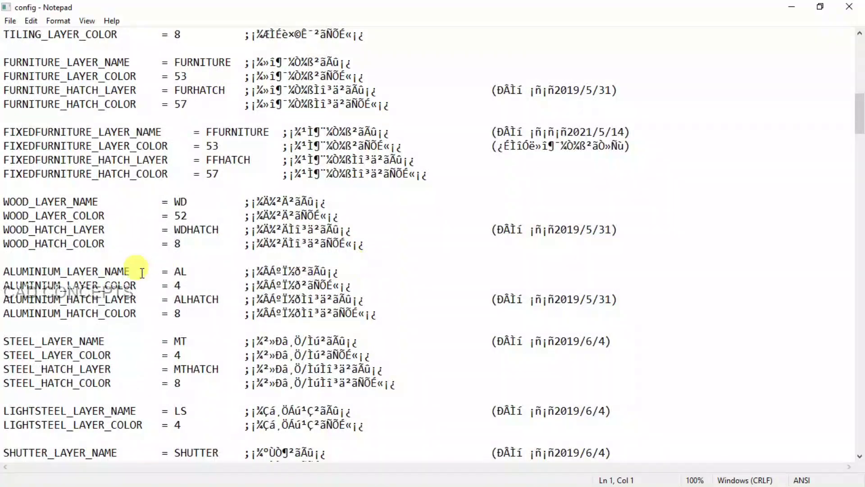
pyautogui.scroll(-20, 139, 270)
pyautogui.moveTo(173, 300); pyautogui.dragTo(213, 301)
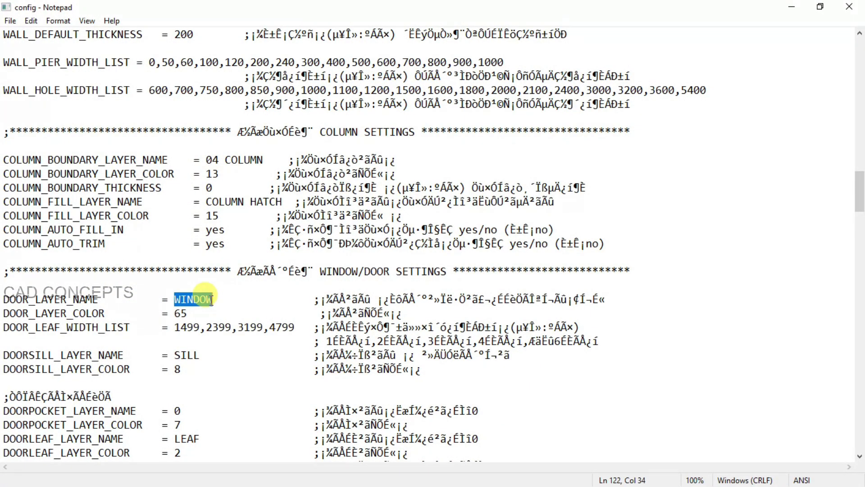
pyautogui.write('DORR')
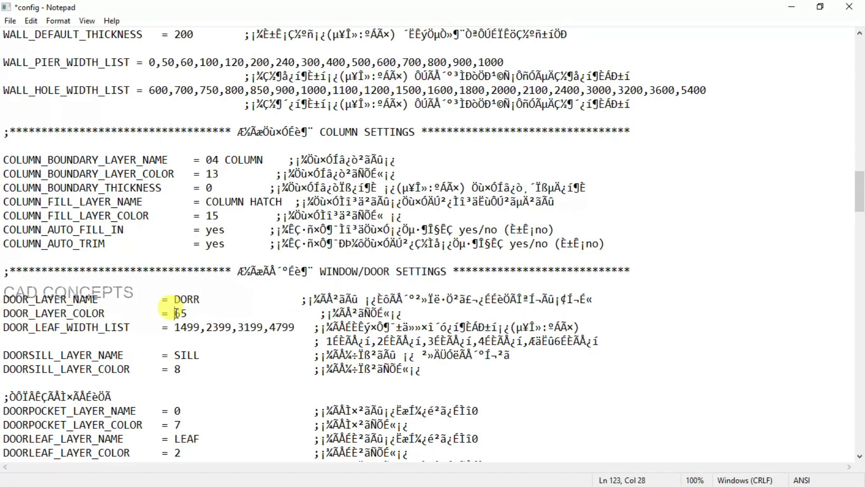
pyautogui.moveTo(175, 313); pyautogui.dragTo(186, 313)
pyautogui.write('3')
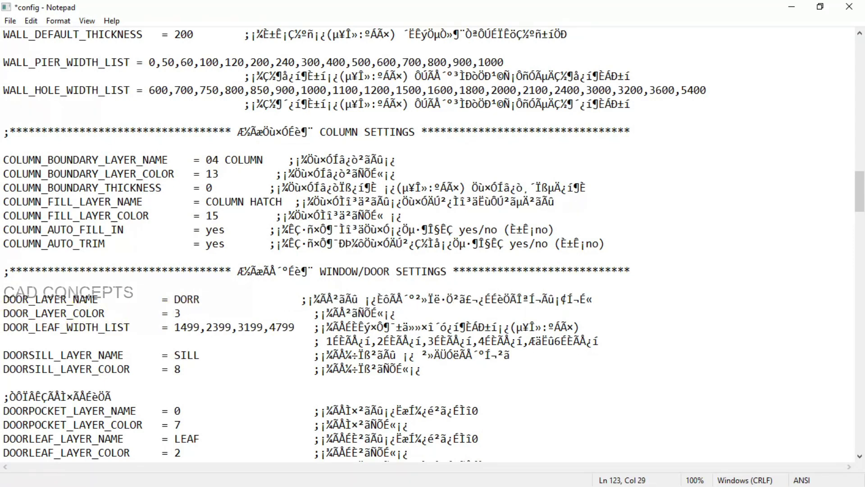
pyautogui.click(849, 6)
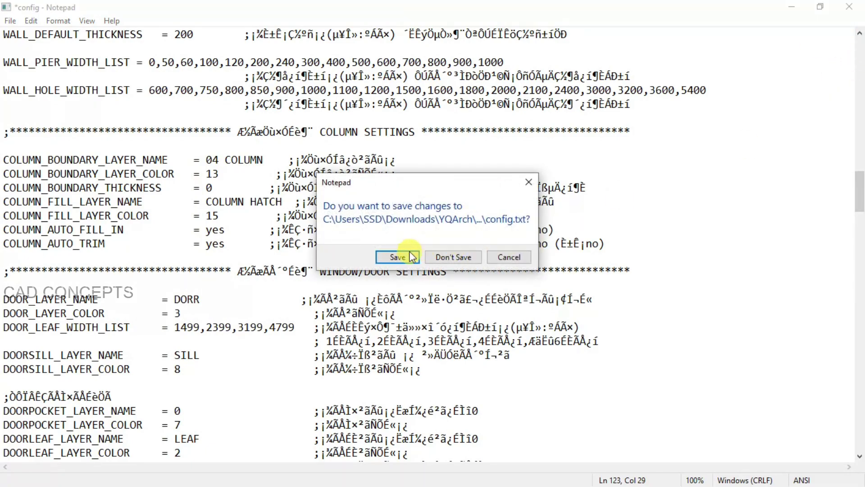
pyautogui.click(401, 255)
# - Open a door in the lower part of the rightmost vertical wall with YQArch's door command, hole width 90 and pier length 20
pyautogui.write('aa')
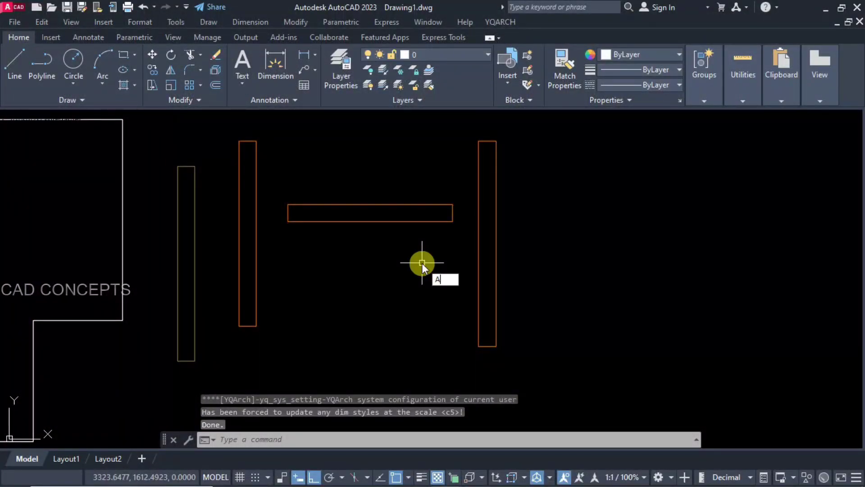
pyautogui.press('Return')
pyautogui.click(496, 305)
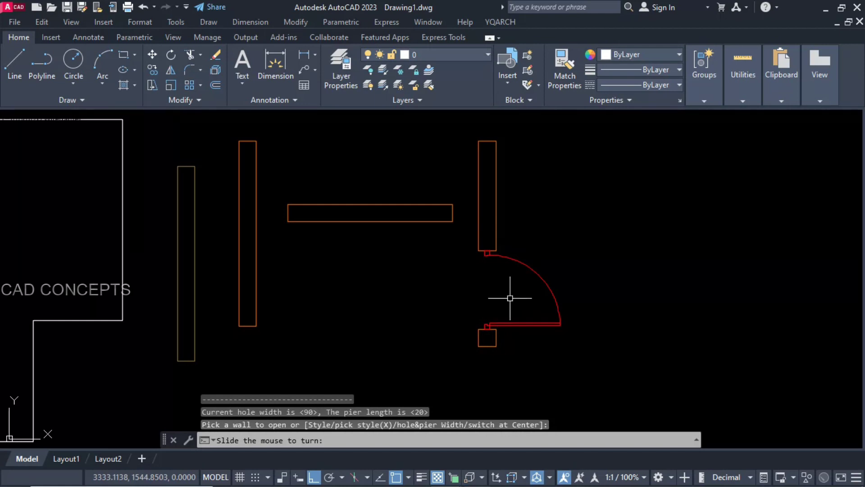
pyautogui.click(510, 298)
pyautogui.press('Escape')
# - Select the newly inserted door and check its layer and color in the layer list
pyautogui.click(510, 323)
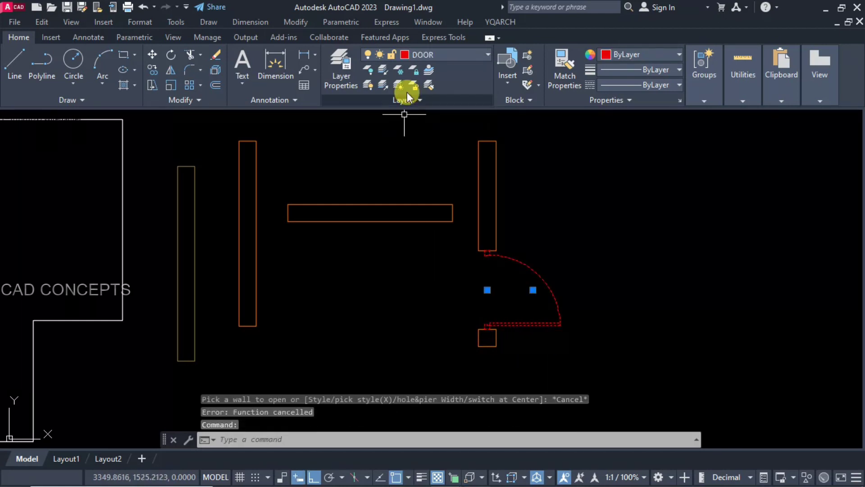
pyautogui.click(427, 53)
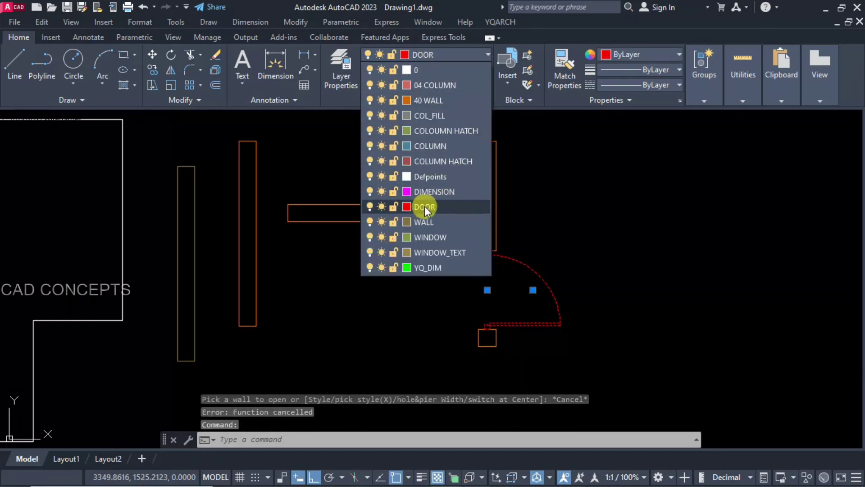
pyautogui.press('Escape')
pyautogui.press('Escape')
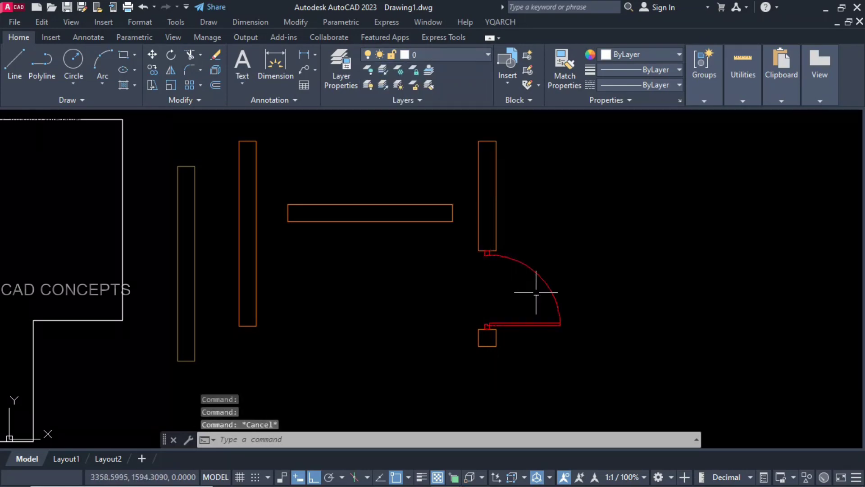
# - Open the YQArch user preferences file and review its layer settings from the general section through the wall, door, window and dimension sections
pyautogui.scroll(-4, 525, 293)
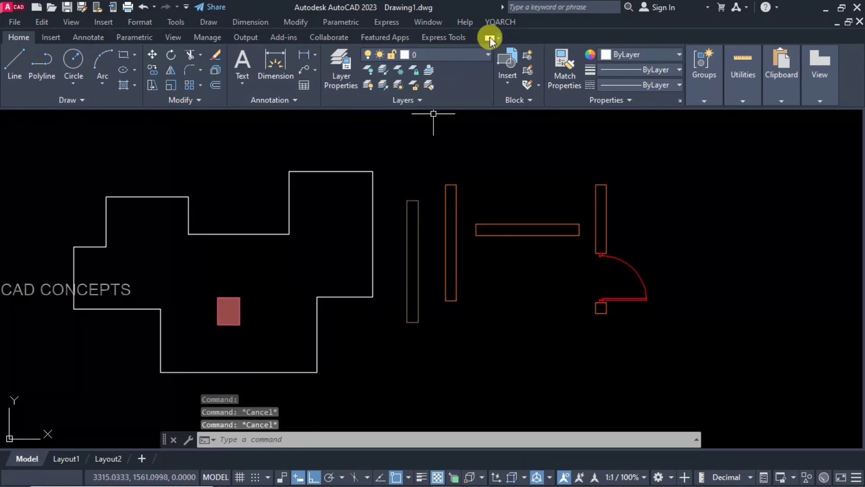
pyautogui.click(497, 22)
pyautogui.moveTo(510, 36)
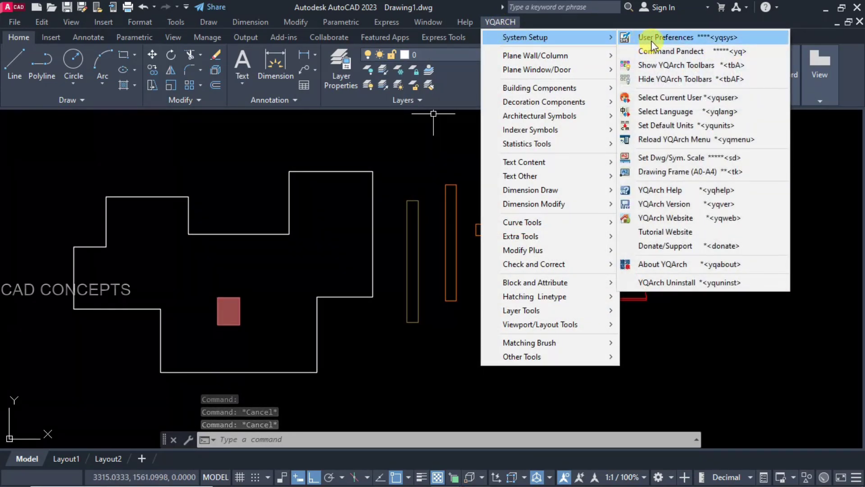
pyautogui.click(651, 41)
pyautogui.scroll(-5, 178, 297)
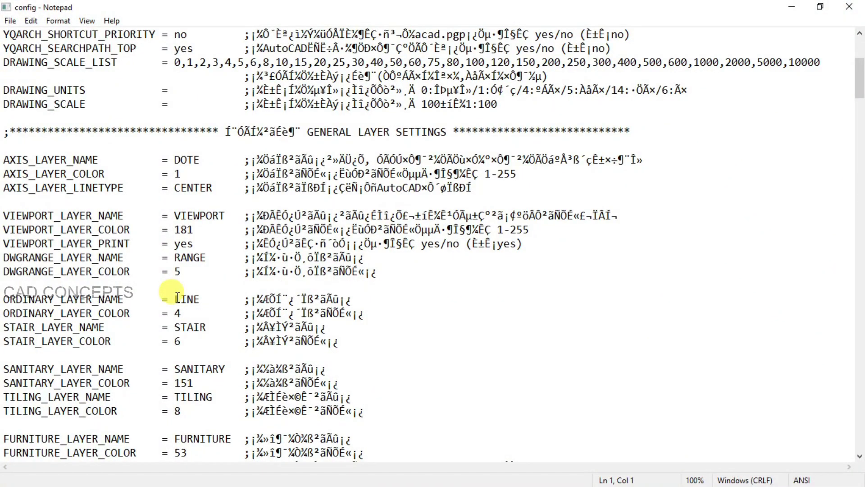
pyautogui.scroll(5, 207, 309)
pyautogui.scroll(-17, 212, 316)
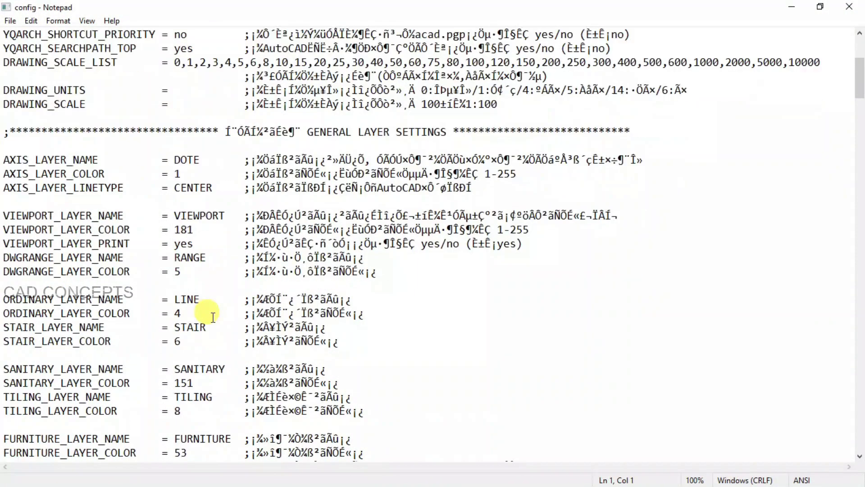
pyautogui.scroll(-9, 212, 317)
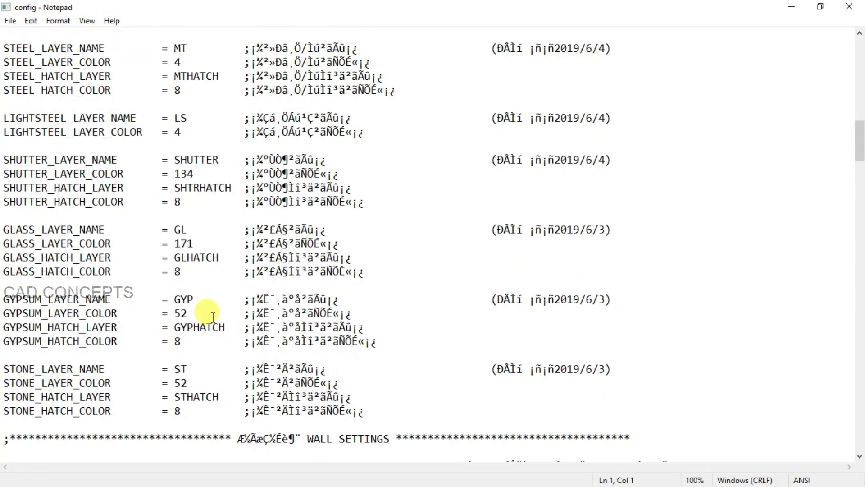
pyautogui.scroll(-12, 212, 317)
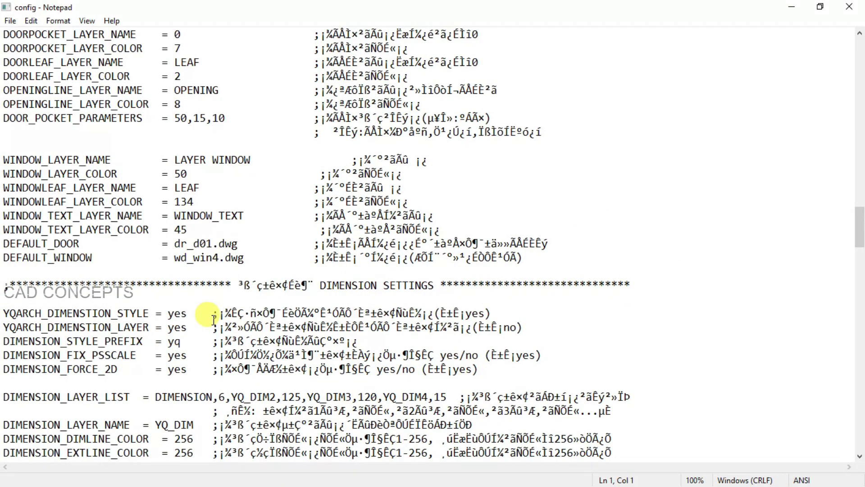
pyautogui.scroll(-4, 212, 320)
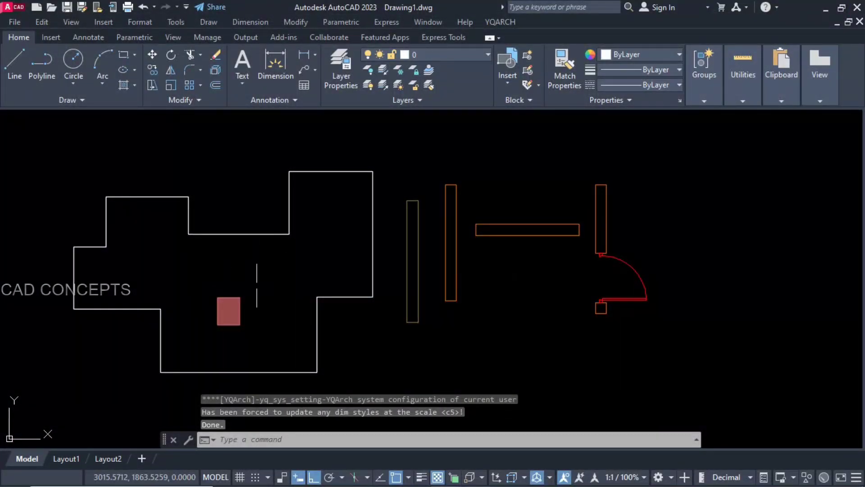
pyautogui.moveTo(260, 280); pyautogui.dragTo(309, 261, button='middle')
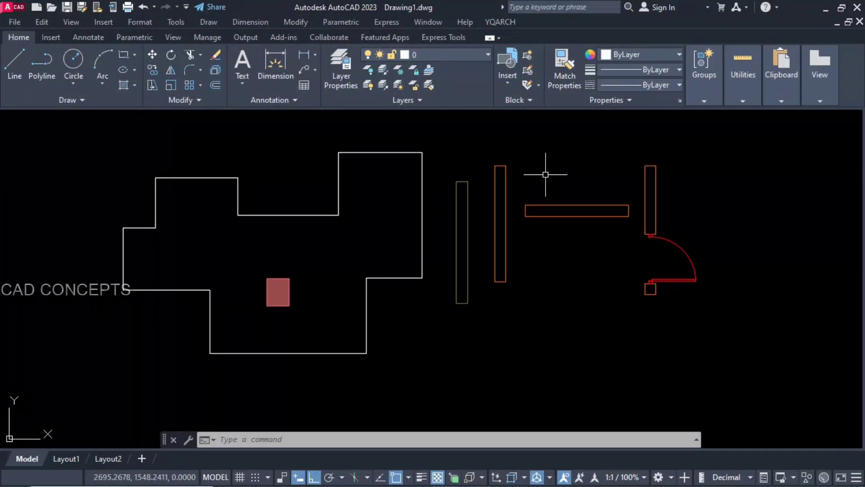
pyautogui.moveTo(546, 174); pyautogui.dragTo(528, 185, button='middle')
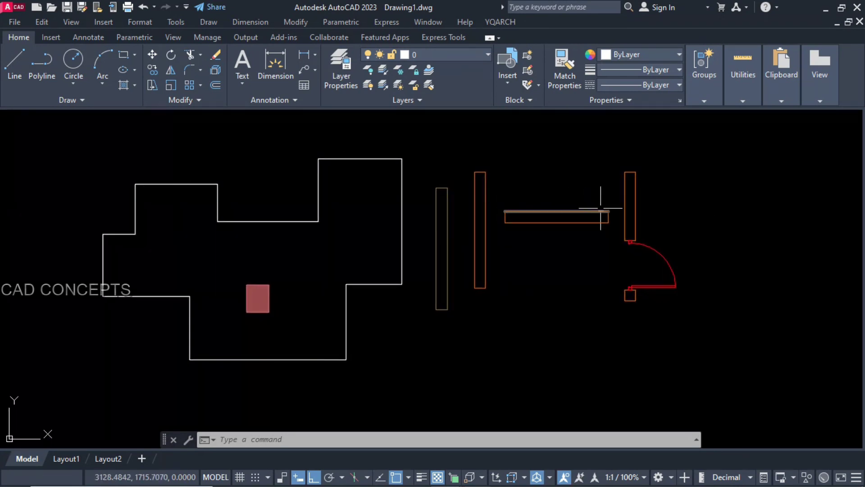
pyautogui.moveTo(546, 183); pyautogui.dragTo(520, 189, button='middle')
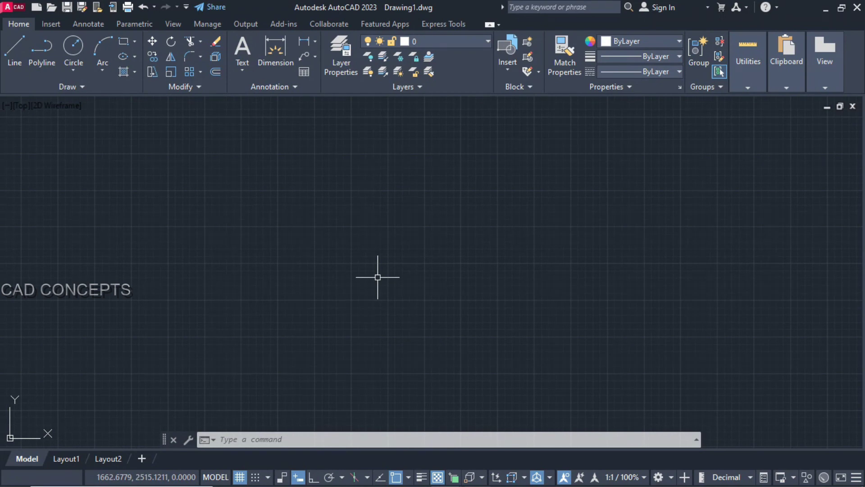
# - Set the uniform background color of 2D model space to black in the options and turn off the drawing grid
pyautogui.write('op')
pyautogui.press('Return')
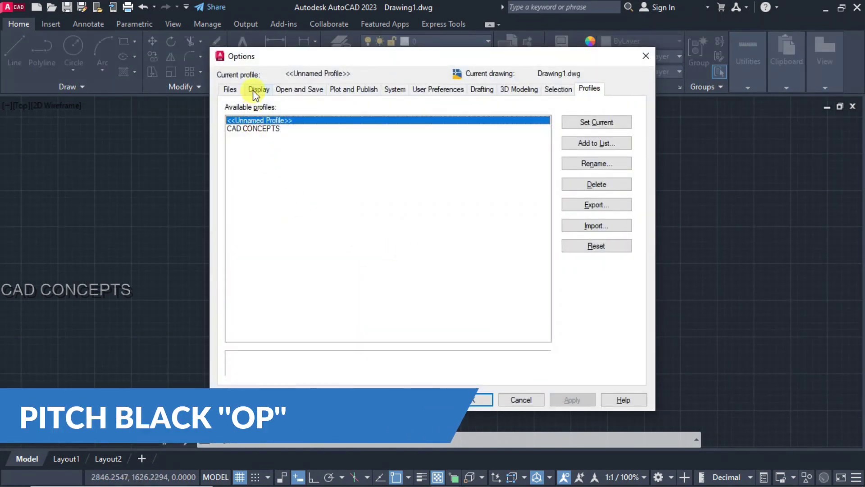
pyautogui.click(255, 89)
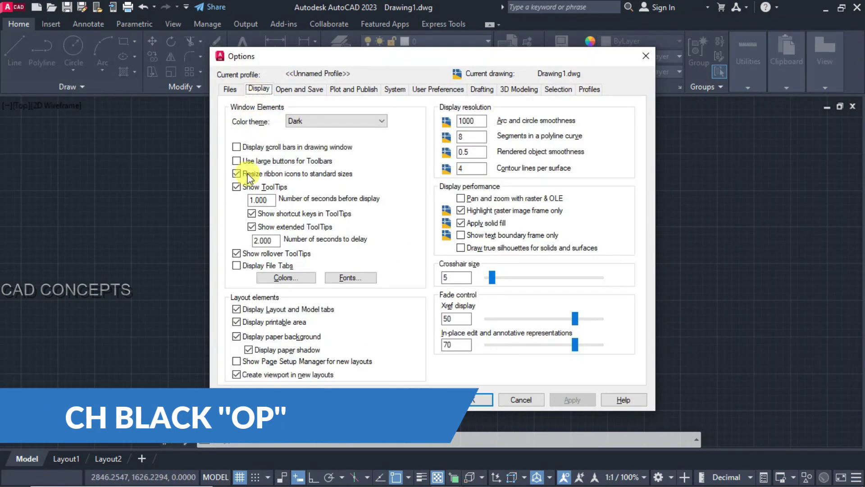
pyautogui.click(270, 277)
pyautogui.click(525, 97)
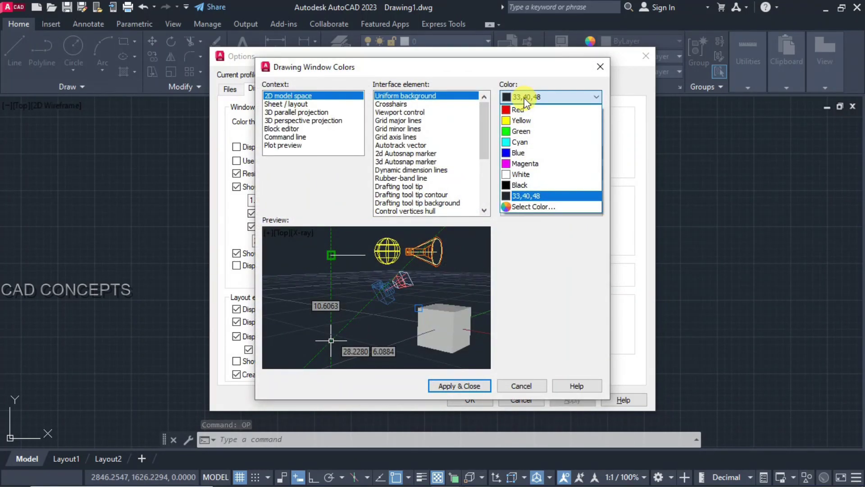
pyautogui.click(521, 185)
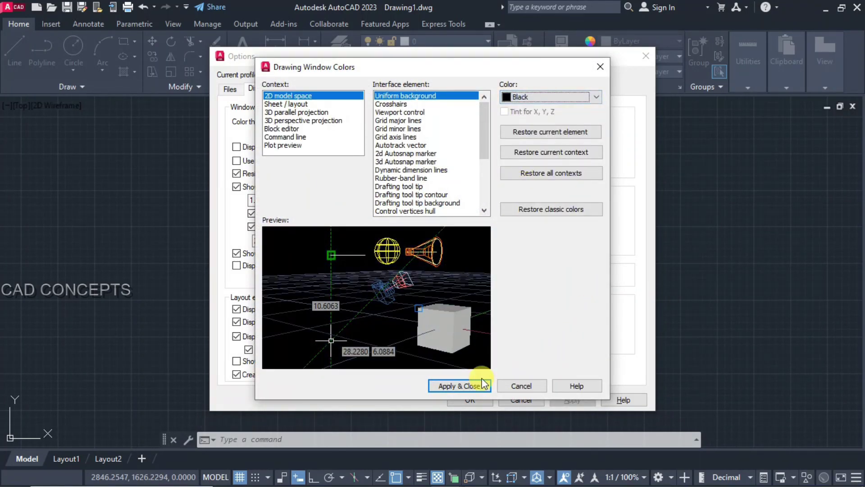
pyautogui.click(459, 386)
pyautogui.click(465, 399)
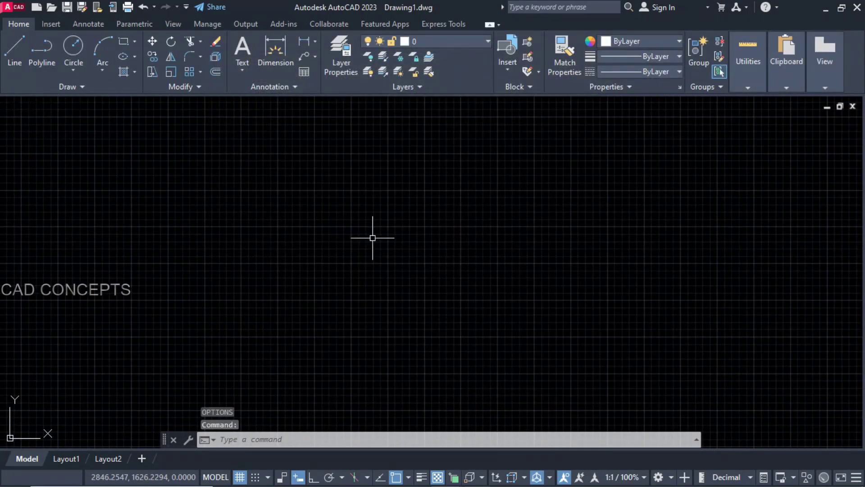
pyautogui.click(239, 477)
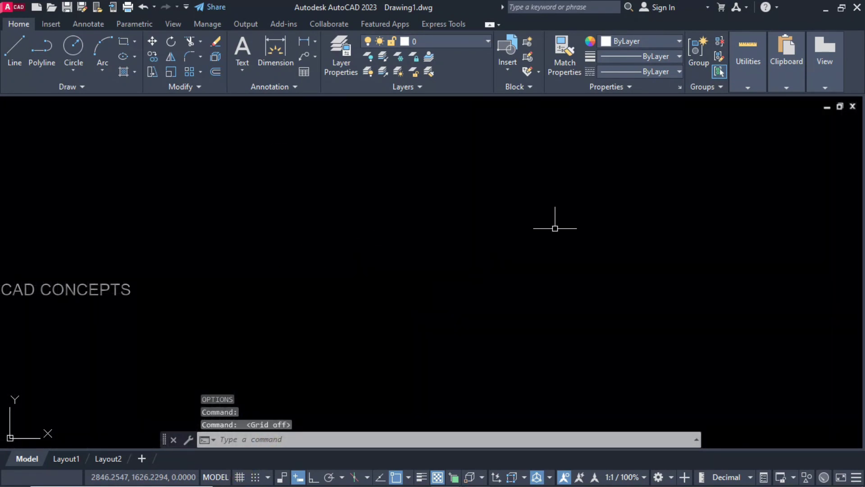